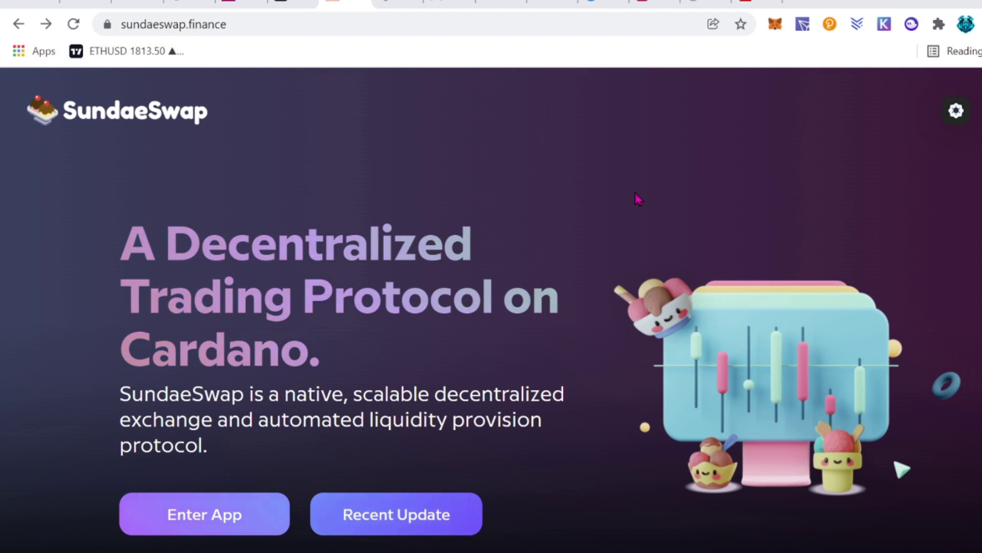
Step: Scroll to Enter App, open the exchange in a new tab, then switch back to the landing page
{"action": "scroll", "coordinate": [722, 183], "scroll_direction": "down", "scroll_amount": 1}
{"action": "scroll", "coordinate": [724, 190], "scroll_direction": "down", "scroll_amount": 2}
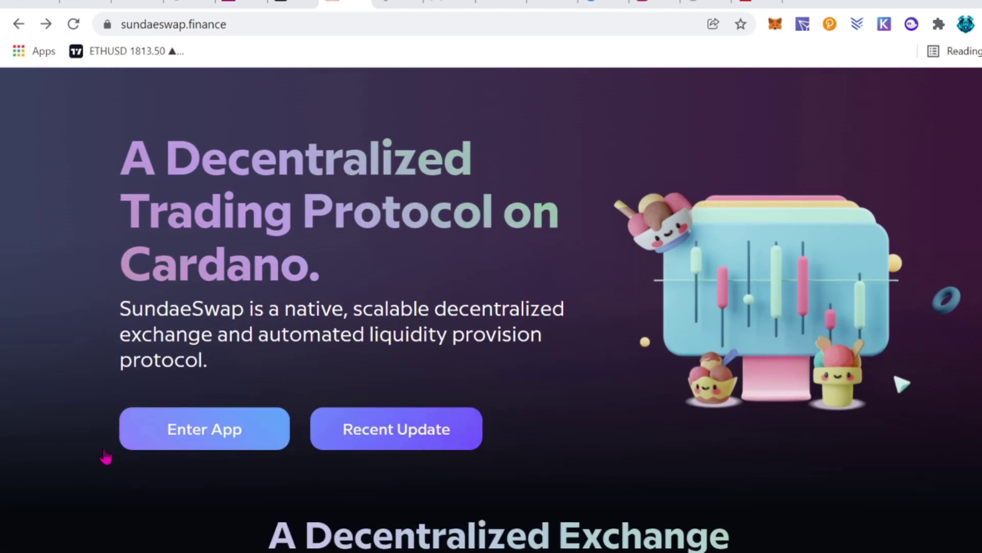
{"action": "left_click", "coordinate": [221, 443]}
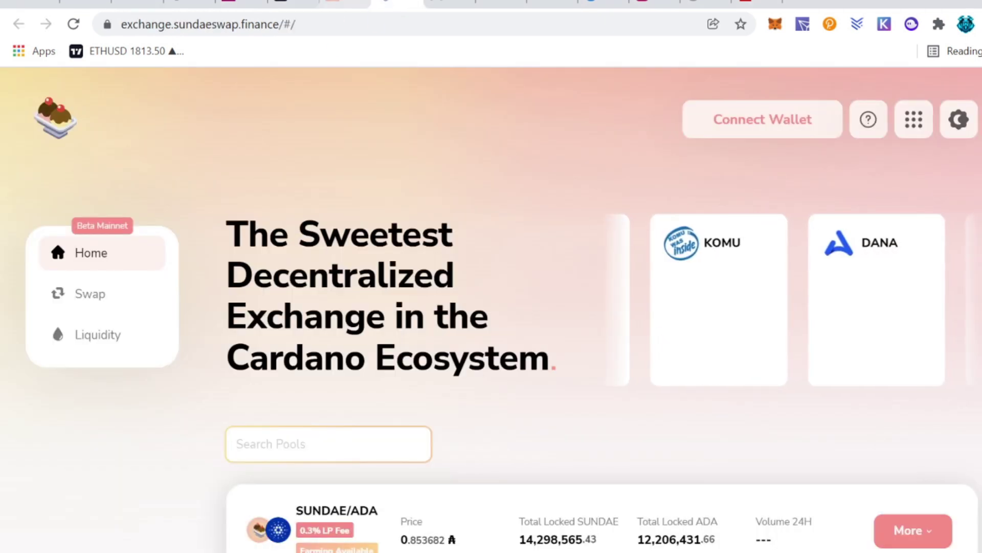
{"action": "key", "text": "ctrl+shift+Tab"}
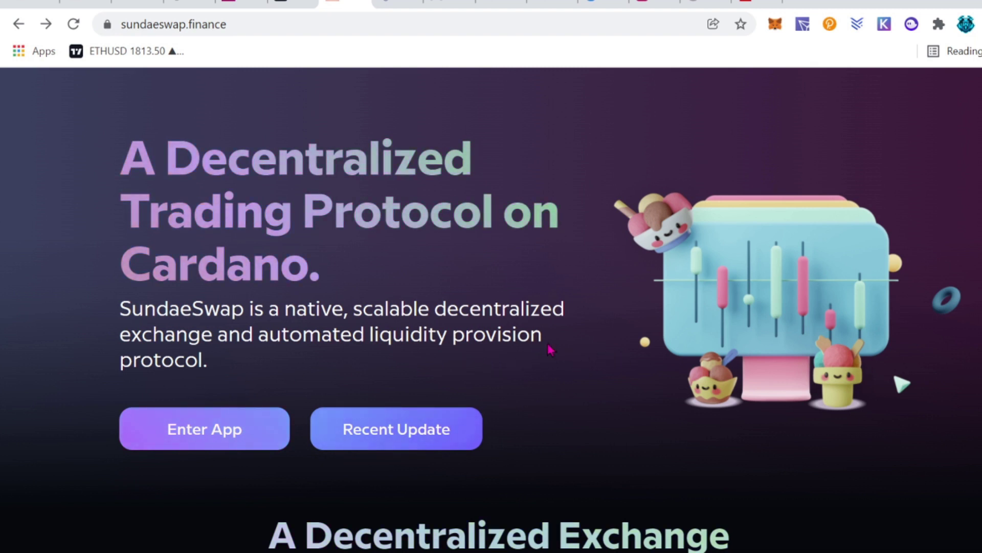
{"action": "scroll", "coordinate": [632, 339], "scroll_direction": "down", "scroll_amount": 2}
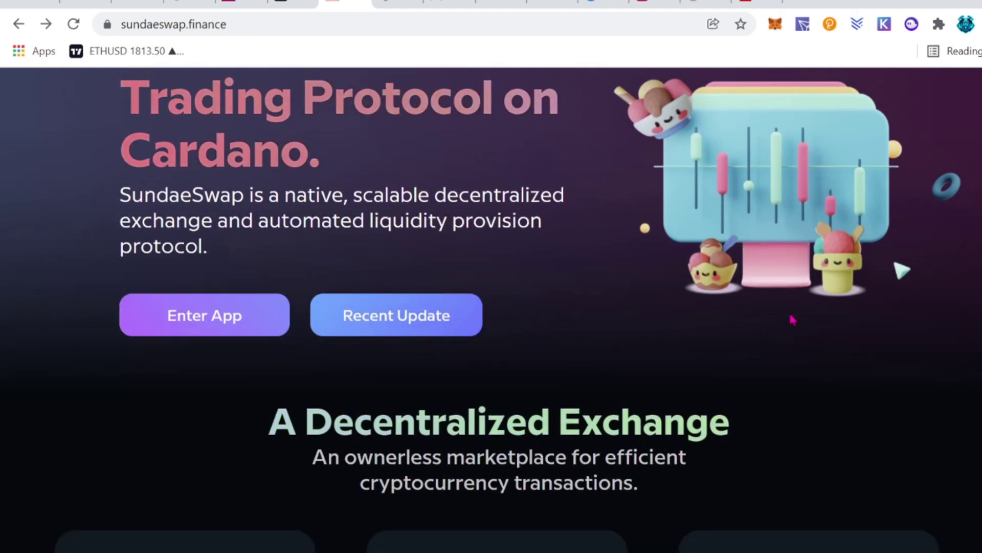
{"action": "scroll", "coordinate": [793, 321], "scroll_direction": "down", "scroll_amount": 1}
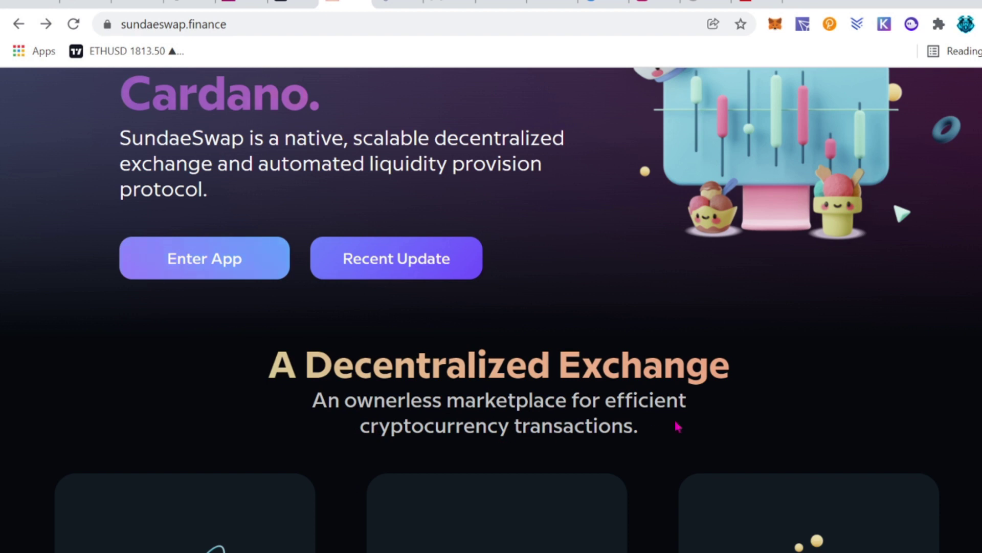
{"action": "scroll", "coordinate": [493, 455], "scroll_direction": "down", "scroll_amount": 1}
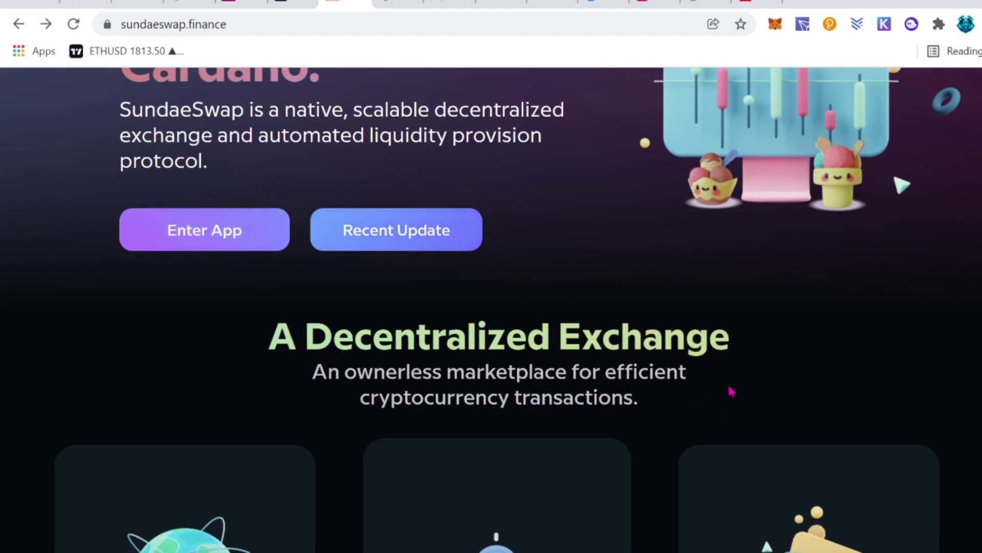
{"action": "scroll", "coordinate": [727, 390], "scroll_direction": "down", "scroll_amount": 6}
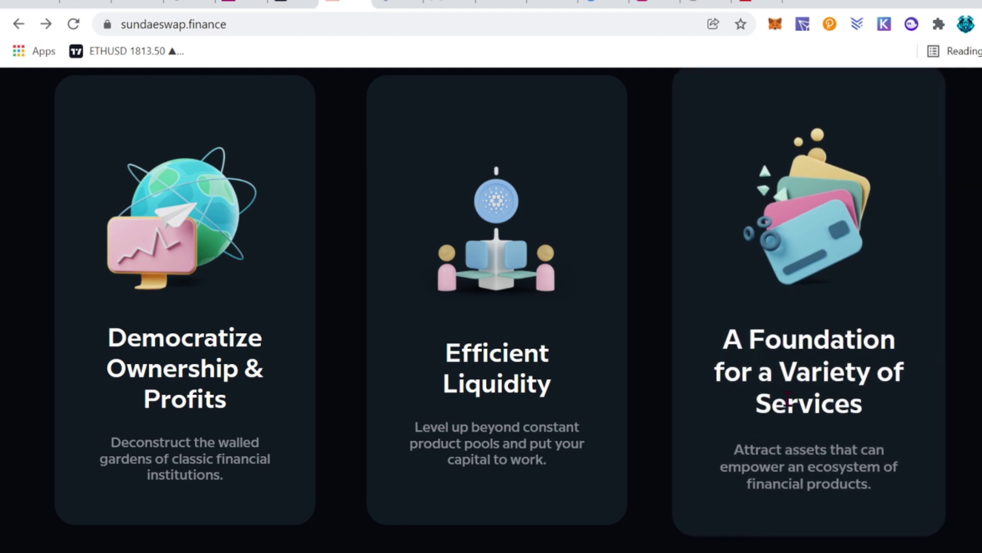
{"action": "scroll", "coordinate": [951, 359], "scroll_direction": "down", "scroll_amount": 2}
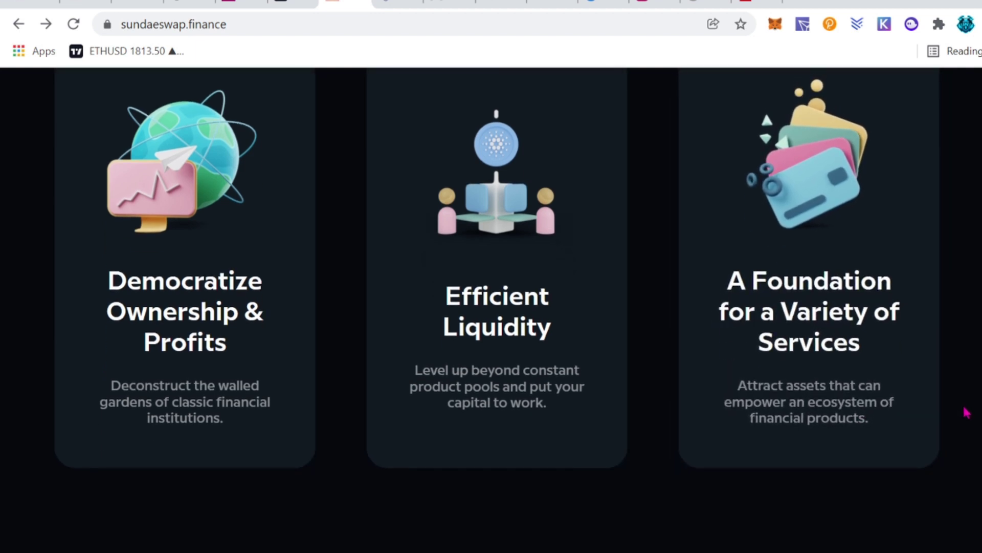
{"action": "scroll", "coordinate": [966, 412], "scroll_direction": "down", "scroll_amount": 8}
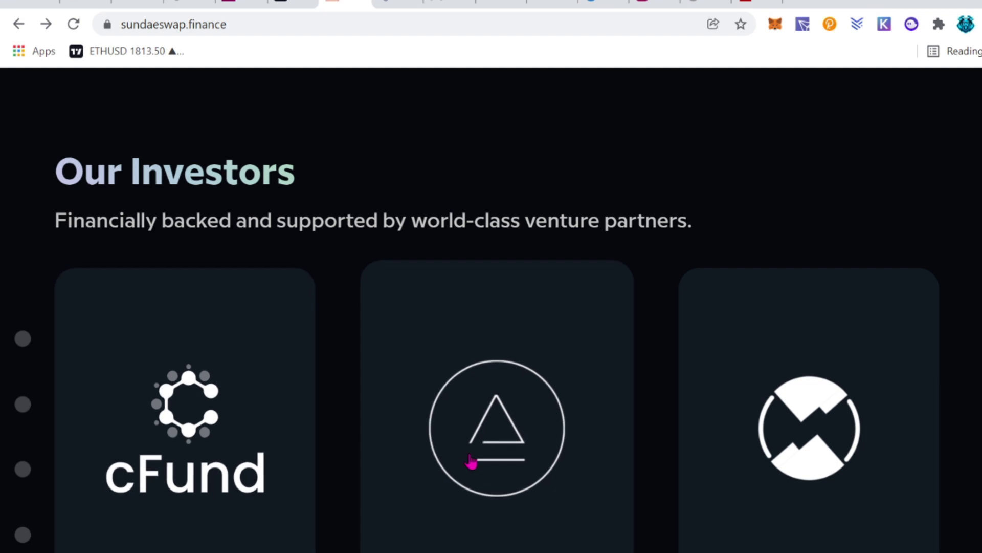
{"action": "scroll", "coordinate": [771, 416], "scroll_direction": "down", "scroll_amount": 5}
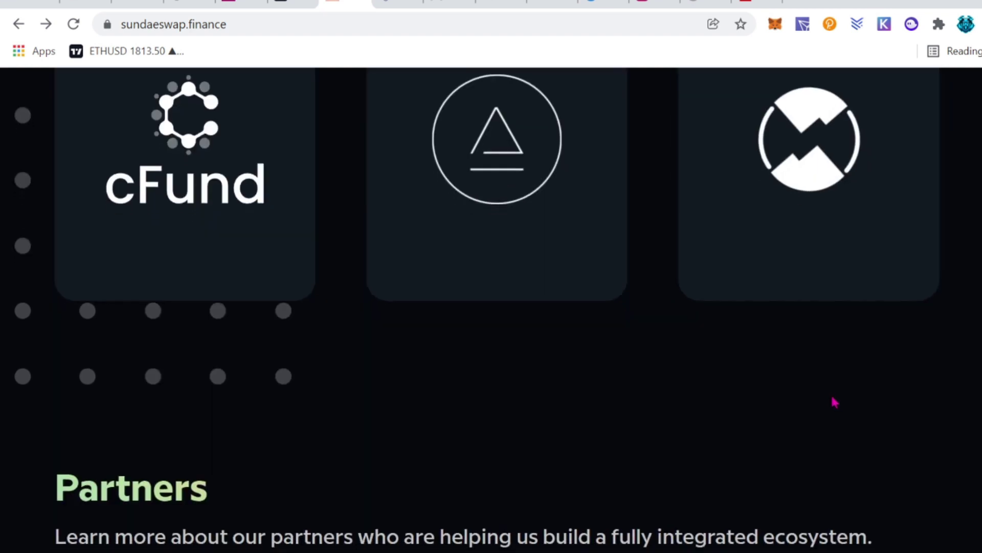
{"action": "scroll", "coordinate": [834, 402], "scroll_direction": "down", "scroll_amount": 7}
{"action": "scroll", "coordinate": [830, 399], "scroll_direction": "up", "scroll_amount": 1}
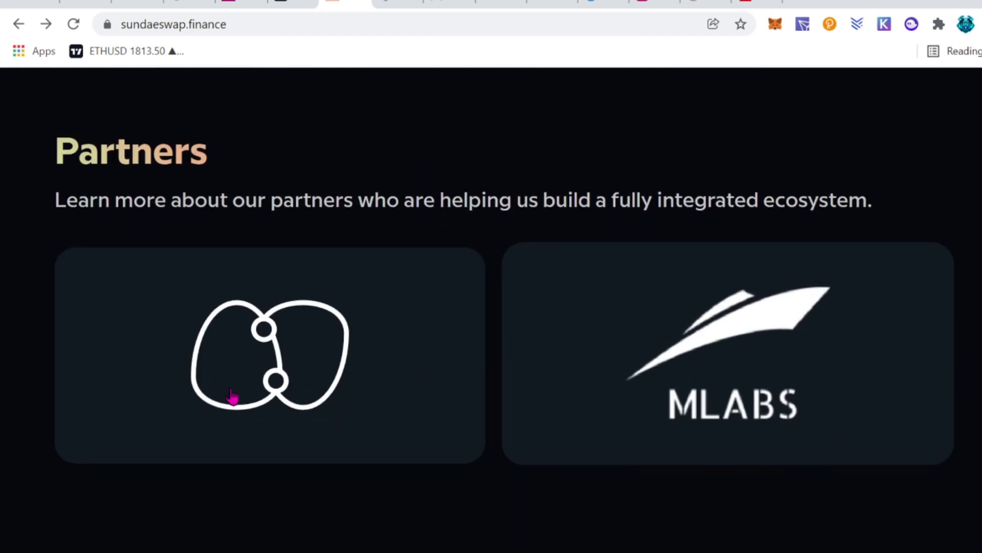
{"action": "scroll", "coordinate": [810, 340], "scroll_direction": "down", "scroll_amount": 1}
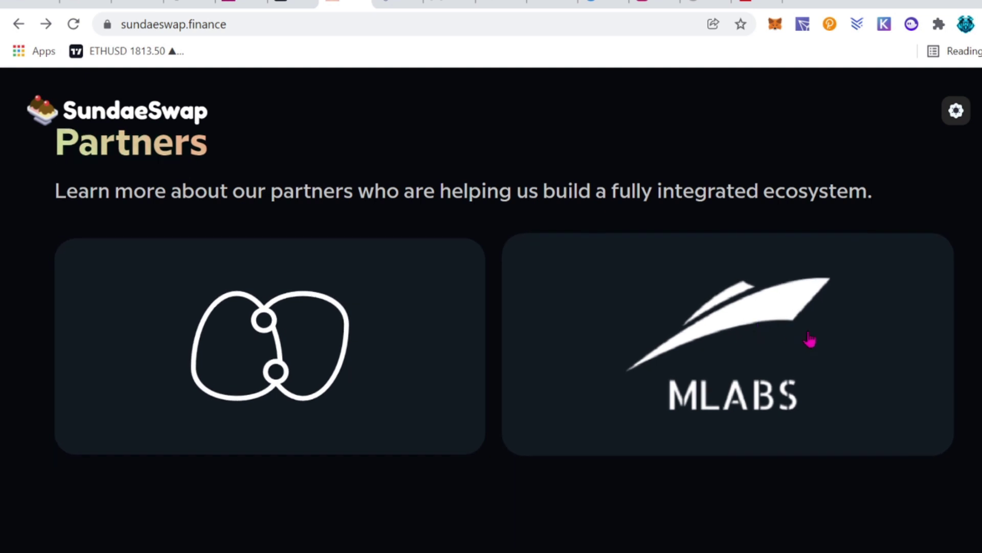
{"action": "scroll", "coordinate": [819, 339], "scroll_direction": "down", "scroll_amount": 8}
{"action": "scroll", "coordinate": [921, 322], "scroll_direction": "down", "scroll_amount": 4}
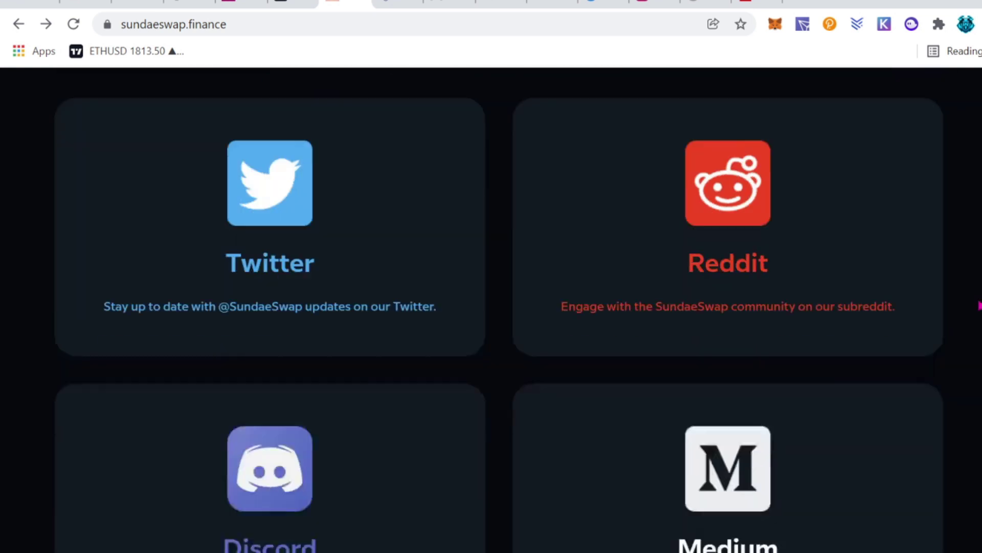
{"action": "scroll", "coordinate": [839, 322], "scroll_direction": "down", "scroll_amount": 10}
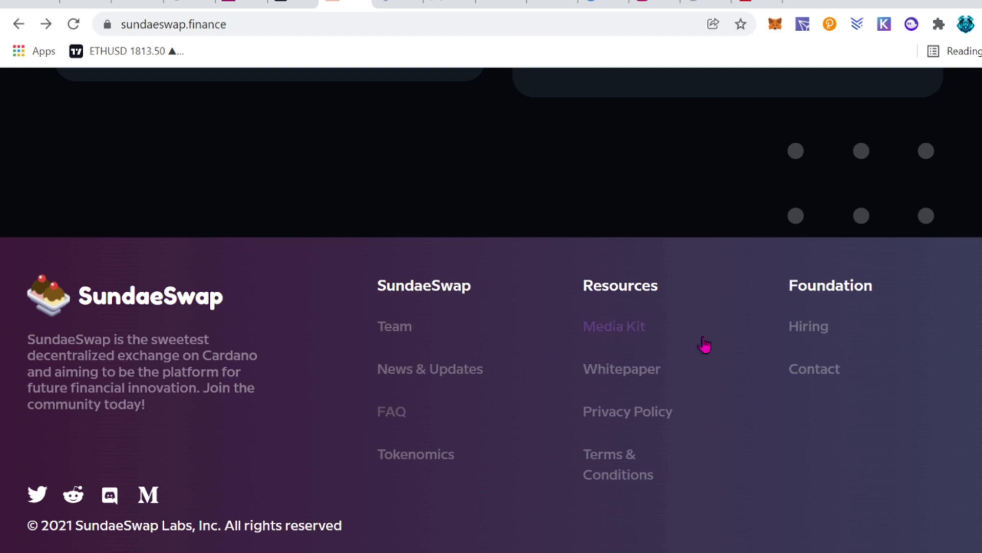
{"action": "scroll", "coordinate": [491, 307], "scroll_direction": "up", "scroll_amount": 20}
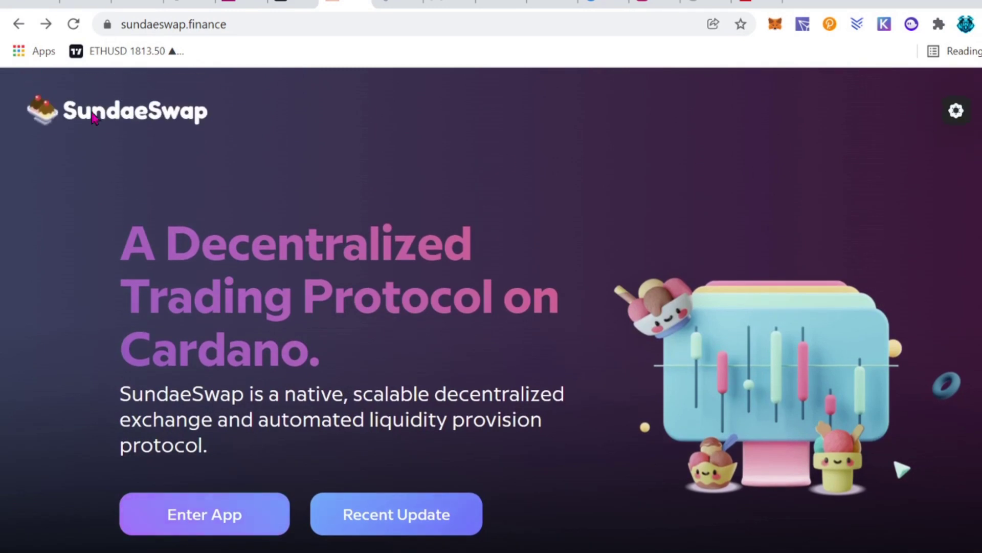
{"action": "scroll", "coordinate": [666, 434], "scroll_direction": "down", "scroll_amount": 3}
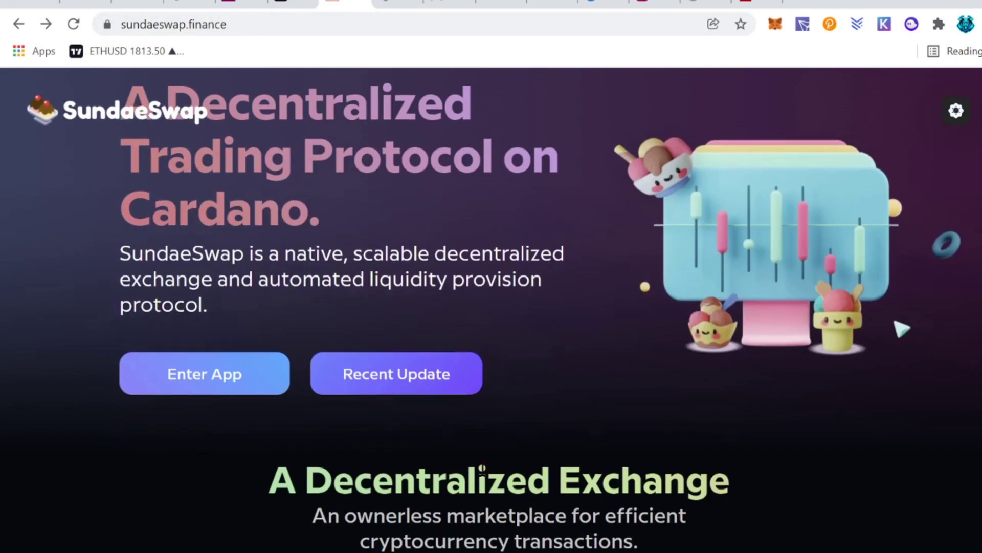
{"action": "scroll", "coordinate": [496, 215], "scroll_direction": "up", "scroll_amount": 3}
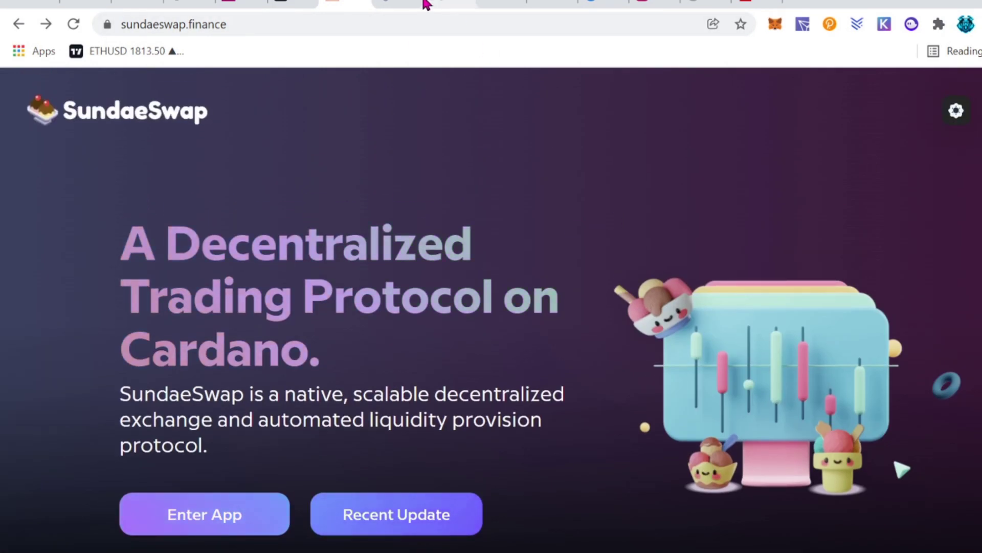
Step: Switch to the exchange.sundaeswap.finance tab and browse its pool list, including SUNDAE/ADA and LQ/ADA
{"action": "left_click", "coordinate": [406, 4]}
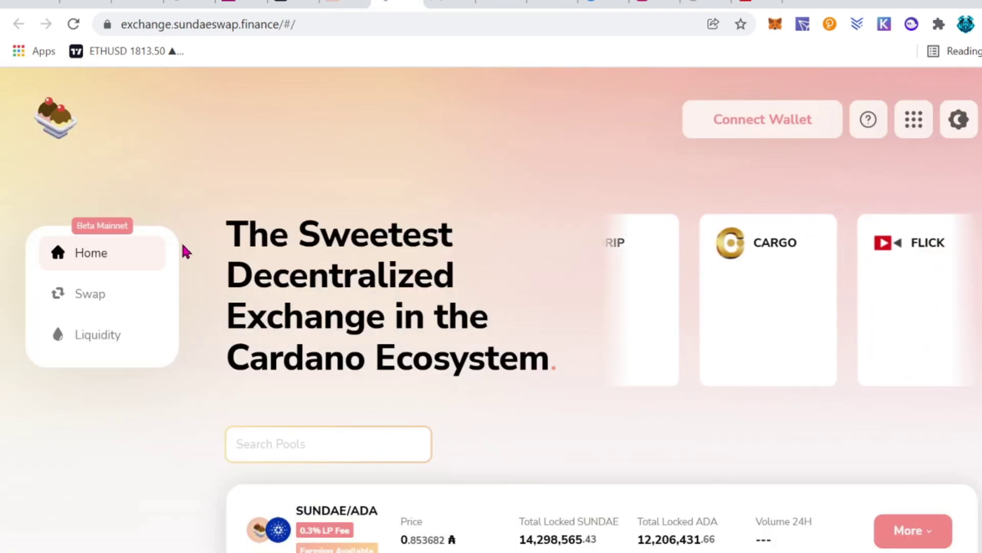
{"action": "scroll", "coordinate": [972, 287], "scroll_direction": "down", "scroll_amount": 15}
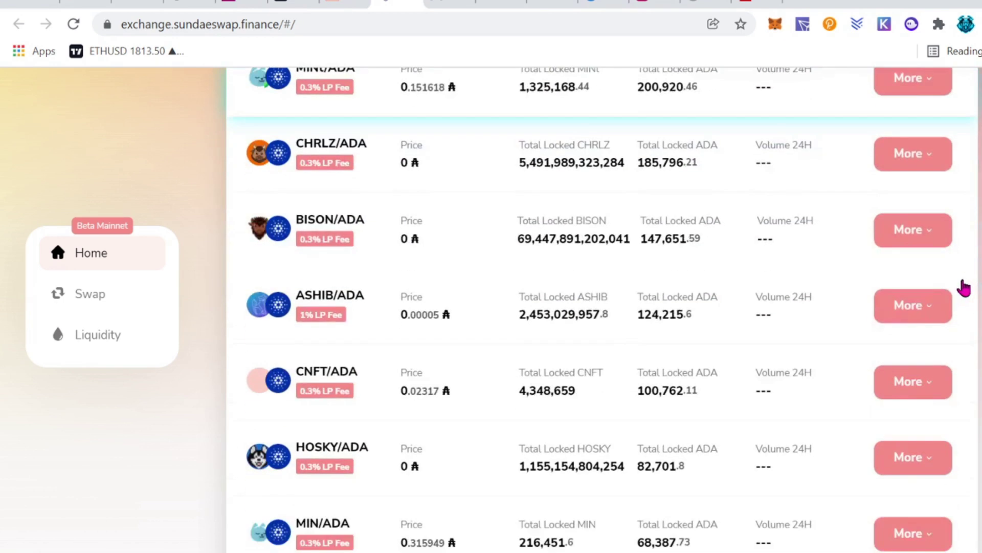
{"action": "scroll", "coordinate": [962, 287], "scroll_direction": "down", "scroll_amount": 10}
{"action": "scroll", "coordinate": [947, 286], "scroll_direction": "up", "scroll_amount": 8}
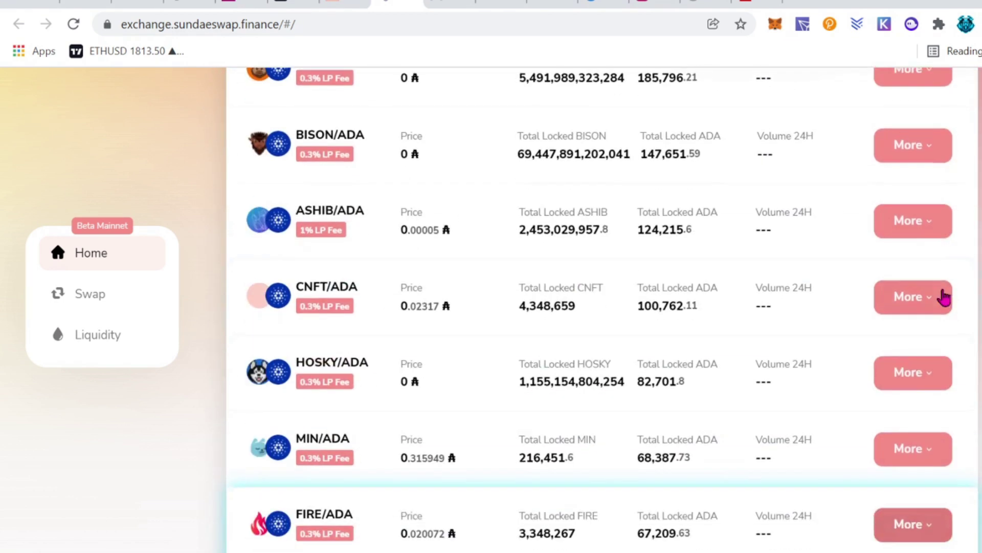
{"action": "scroll", "coordinate": [944, 297], "scroll_direction": "up", "scroll_amount": 15}
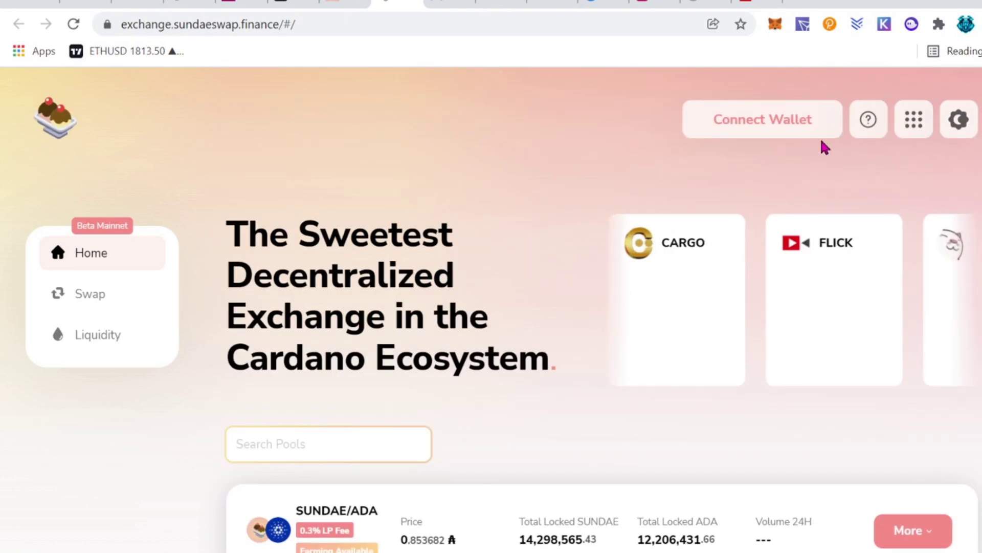
Step: Open Connect Wallet and choose Nami, which opens namiwallet.io
{"action": "left_click", "coordinate": [769, 134]}
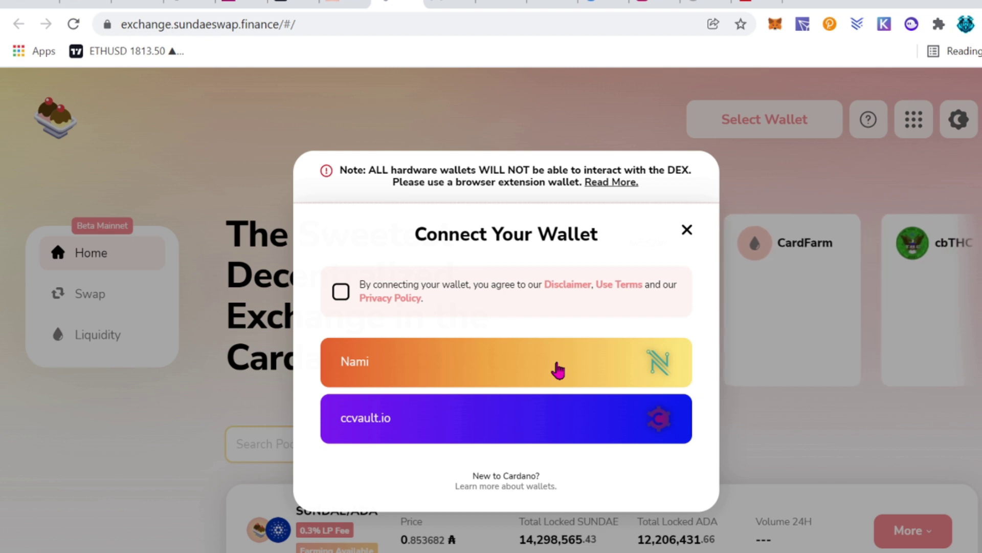
{"action": "left_click", "coordinate": [557, 369]}
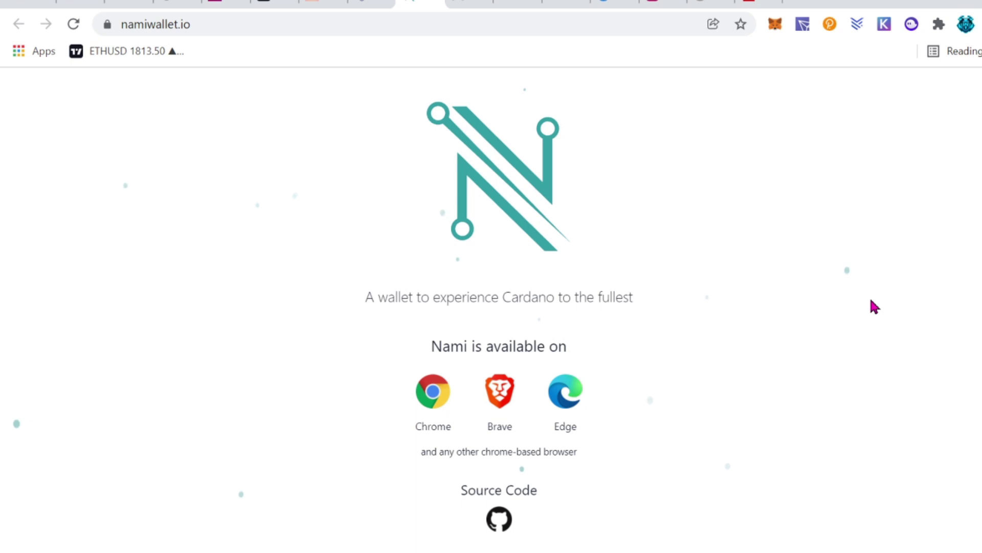
Step: Browse the Nami website and go to its Chrome Web Store download page
{"action": "scroll", "coordinate": [870, 301], "scroll_direction": "down", "scroll_amount": 2}
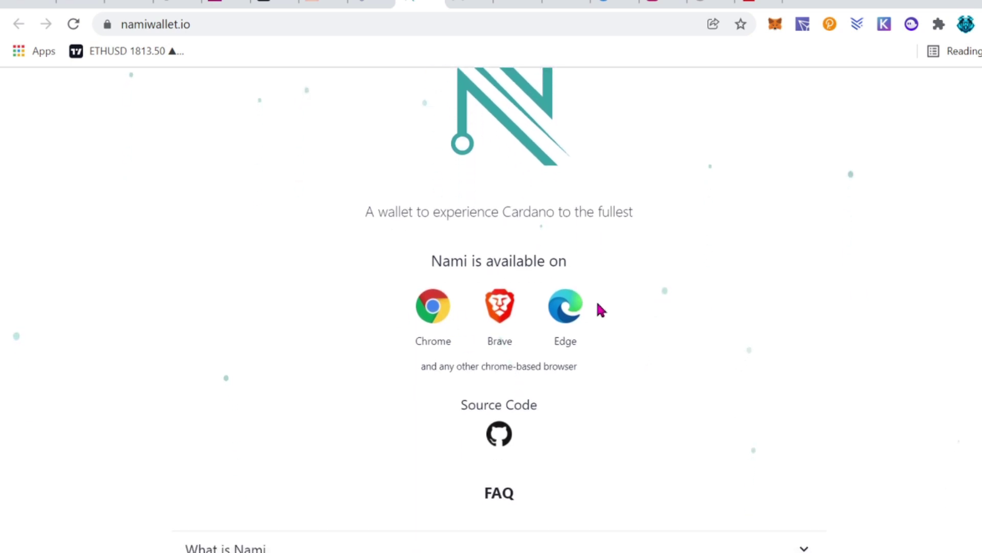
{"action": "scroll", "coordinate": [716, 300], "scroll_direction": "down", "scroll_amount": 6}
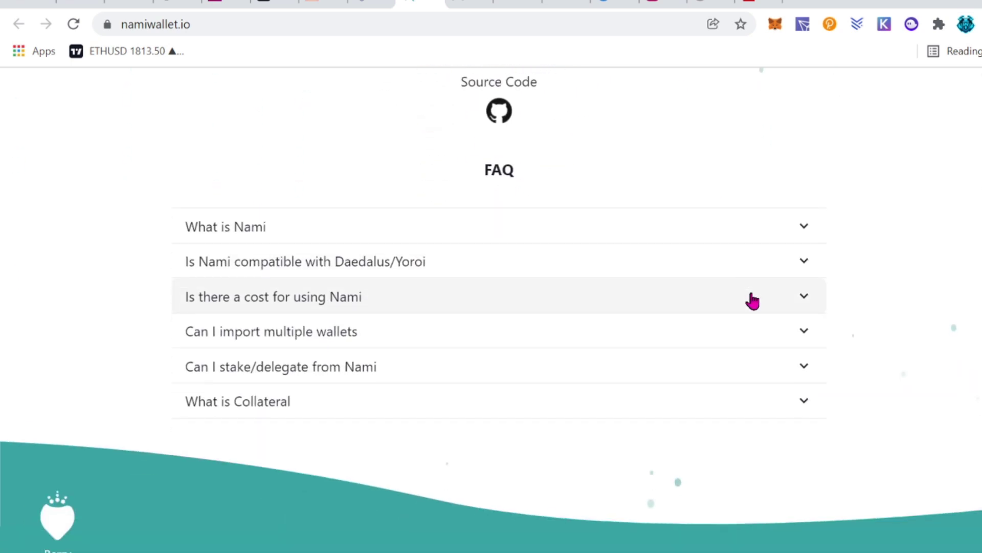
{"action": "scroll", "coordinate": [752, 302], "scroll_direction": "up", "scroll_amount": 8}
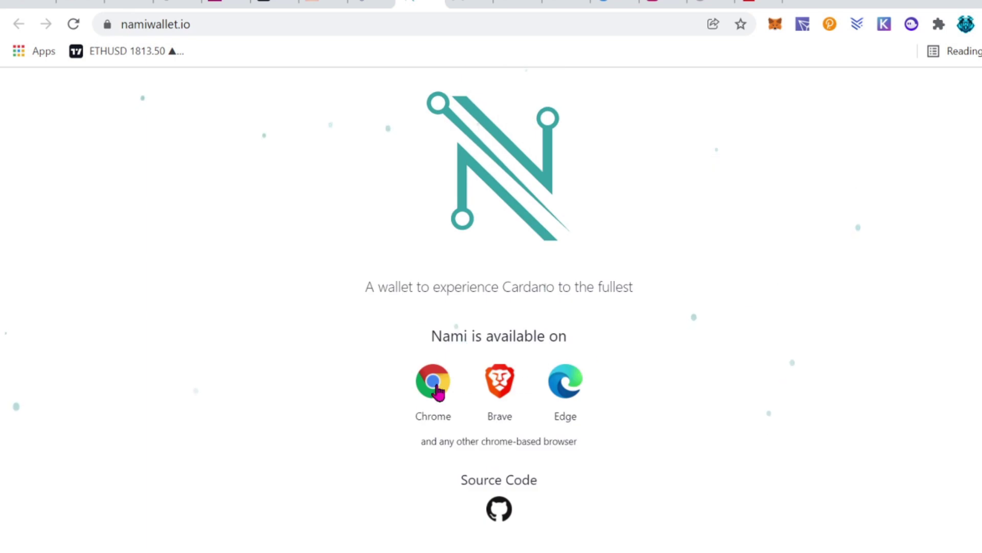
{"action": "left_click", "coordinate": [430, 404]}
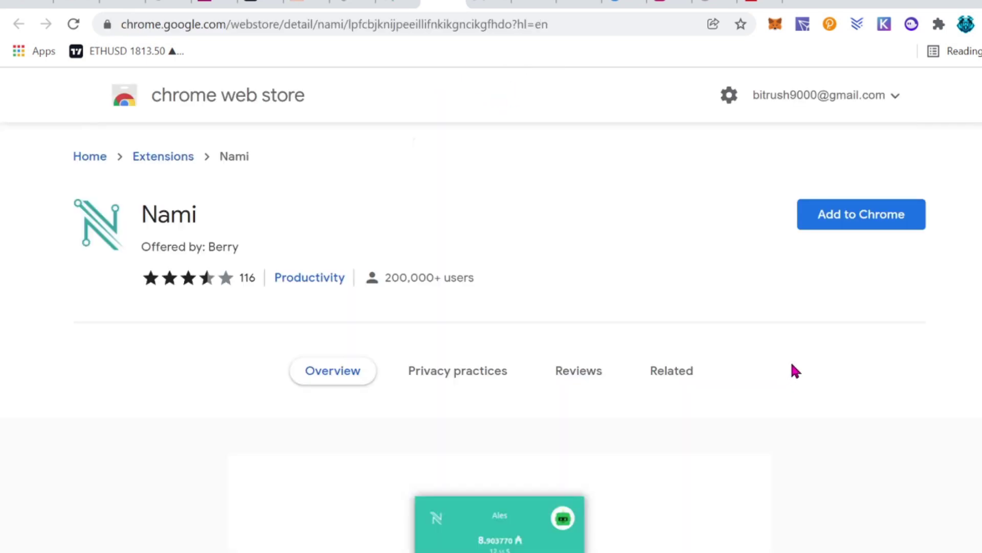
Step: Add the Nami extension to Chrome and confirm the installation
{"action": "left_click", "coordinate": [884, 223]}
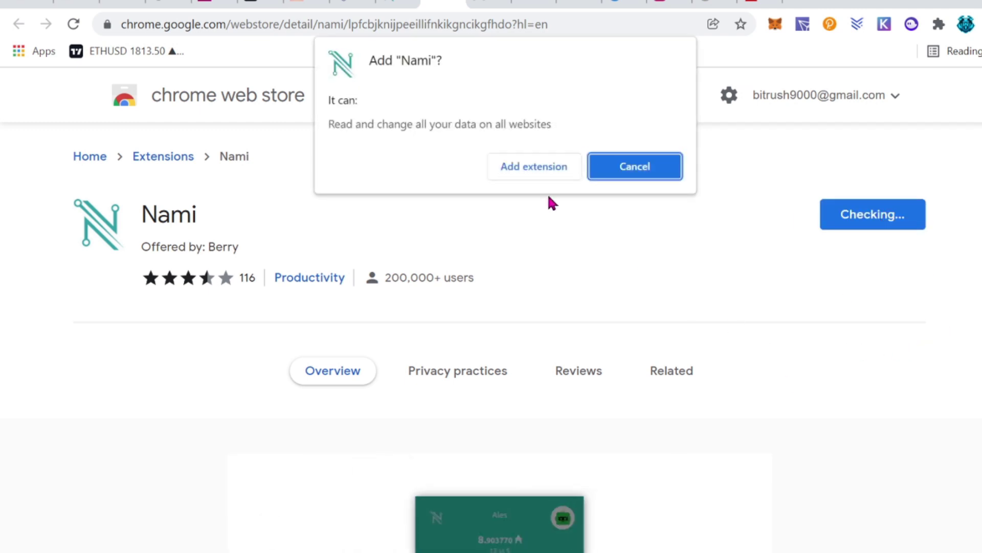
{"action": "left_click", "coordinate": [527, 179]}
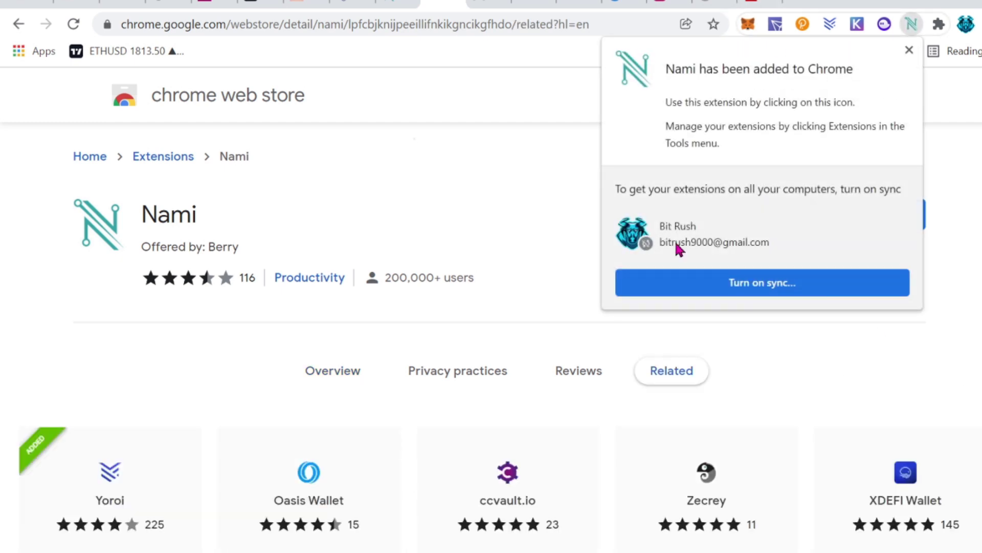
Step: Pin the Nami extension to the Chrome toolbar and open its welcome screen
{"action": "left_click", "coordinate": [909, 50]}
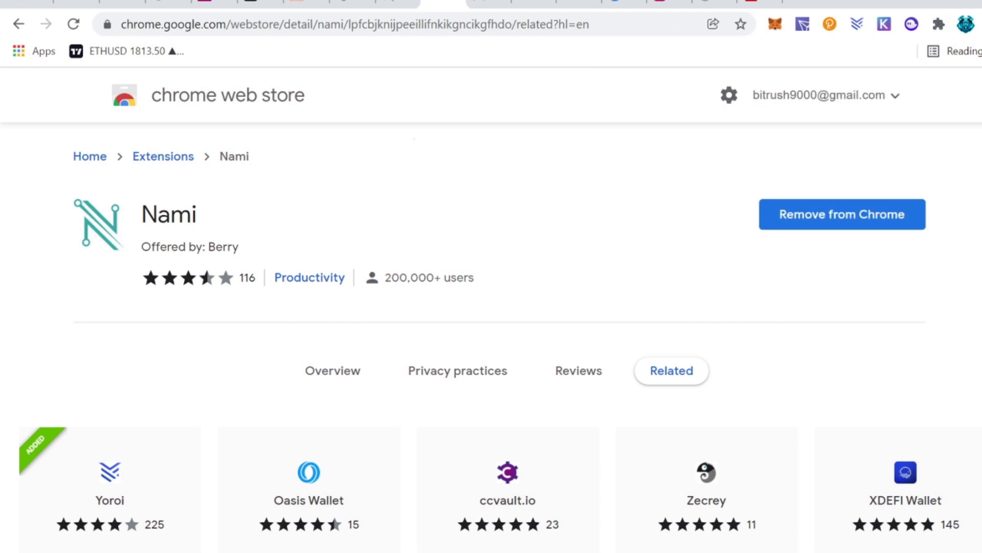
{"action": "left_click", "coordinate": [939, 26]}
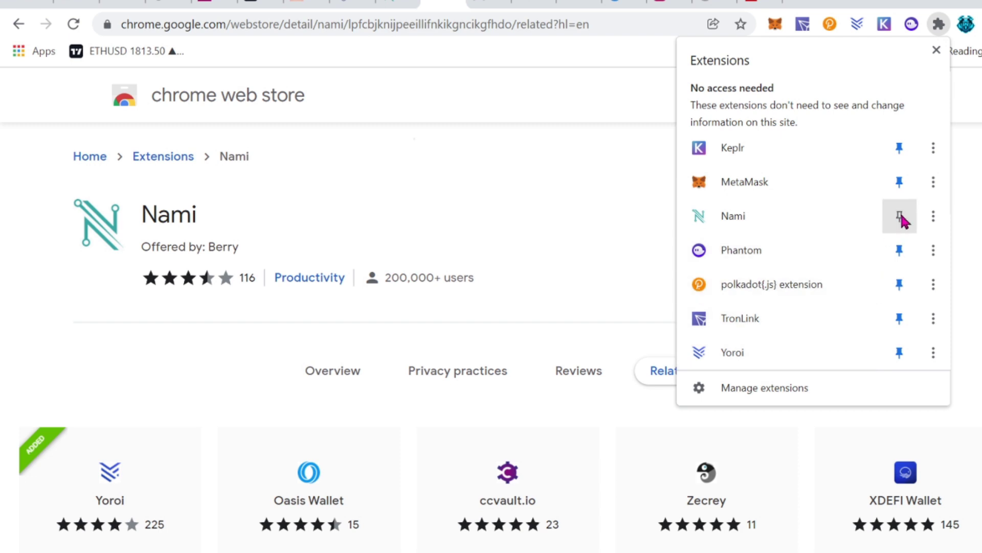
{"action": "left_click", "coordinate": [901, 223]}
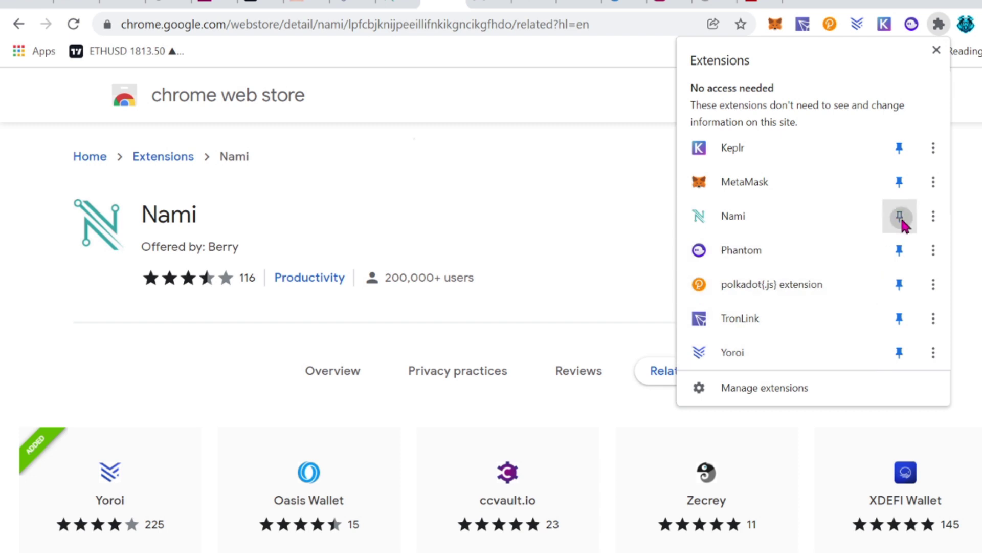
{"action": "left_click", "coordinate": [639, 196]}
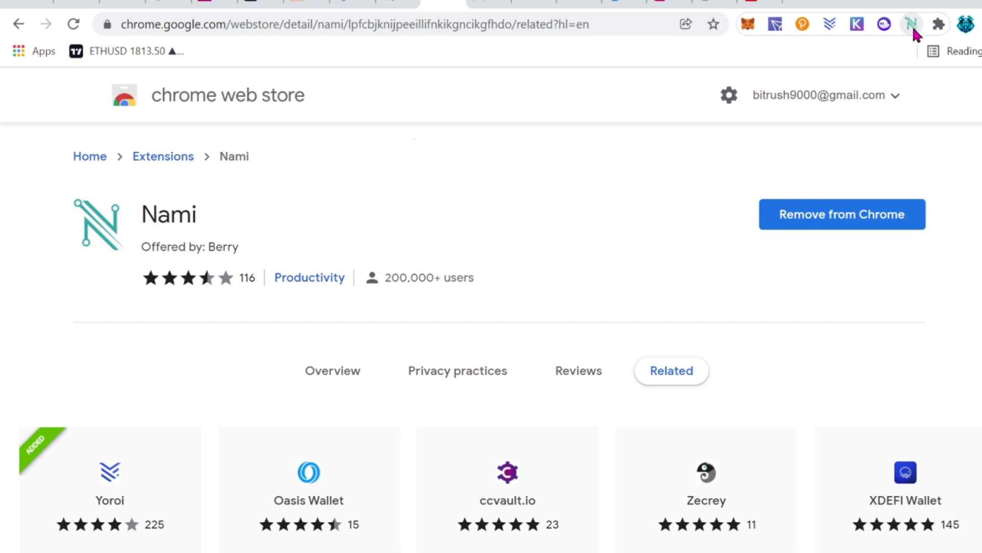
{"action": "left_click", "coordinate": [912, 24]}
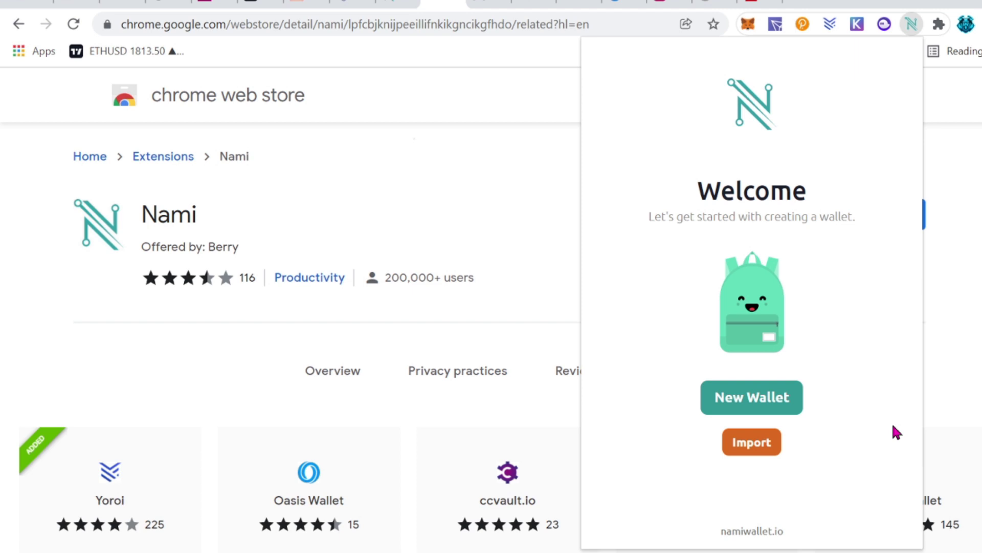
Step: Create a new Nami wallet accepting the terms of use, then reopen it showing 0.000000 ADA
{"action": "left_click", "coordinate": [753, 406]}
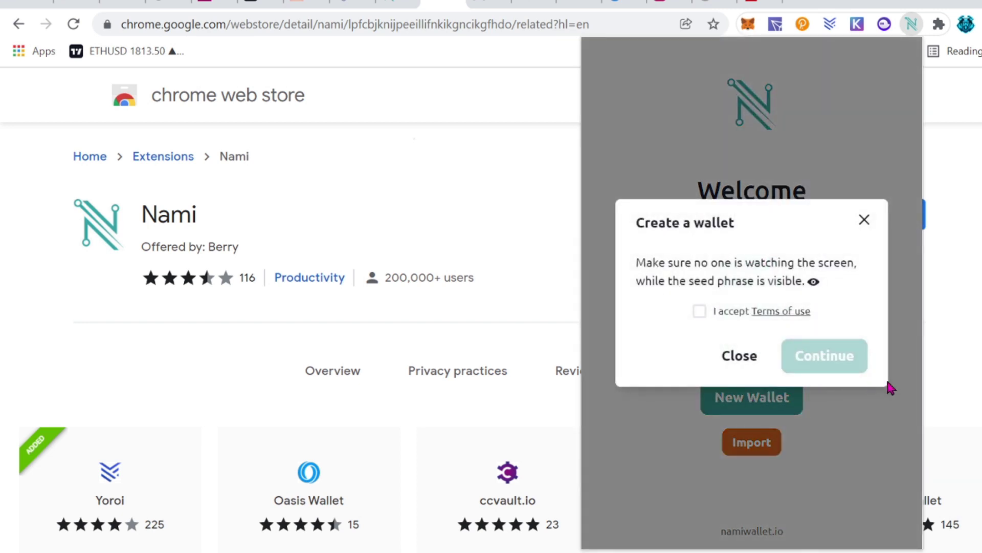
{"action": "left_click", "coordinate": [705, 311]}
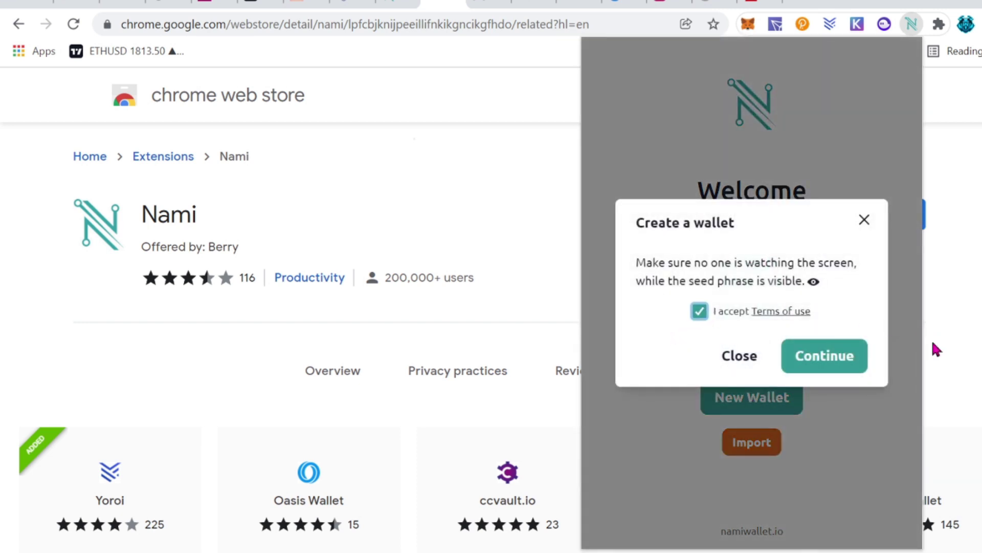
{"action": "left_click", "coordinate": [825, 358]}
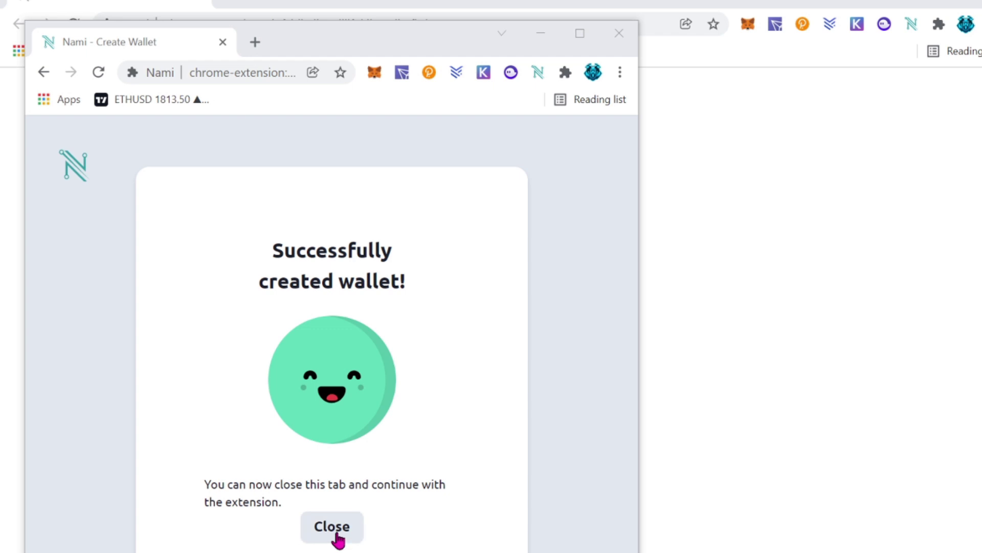
{"action": "left_click", "coordinate": [337, 533]}
{"action": "left_click", "coordinate": [911, 23]}
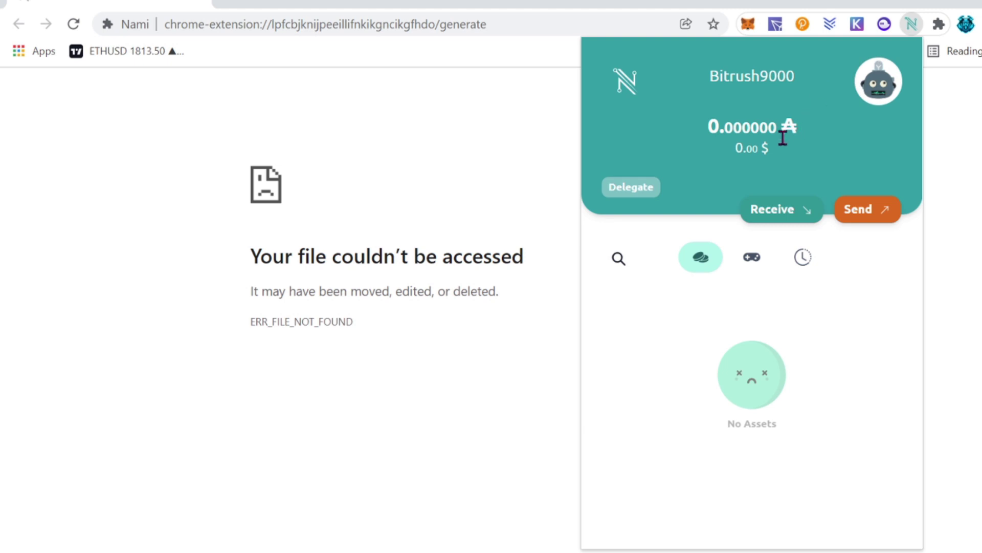
Step: Copy the wallet's receiving address, then glance at the Send form and return to the overview
{"action": "left_click", "coordinate": [806, 218]}
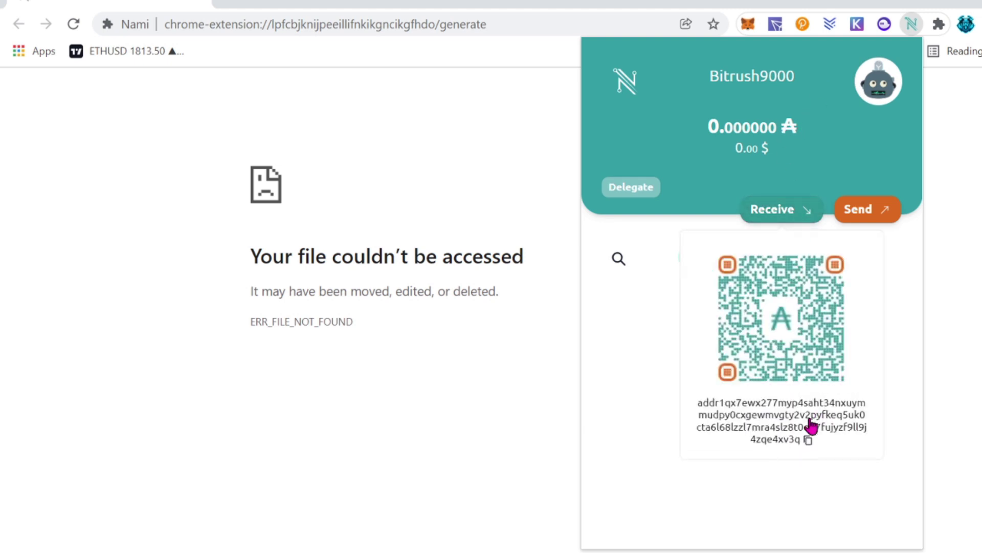
{"action": "left_click", "coordinate": [808, 440]}
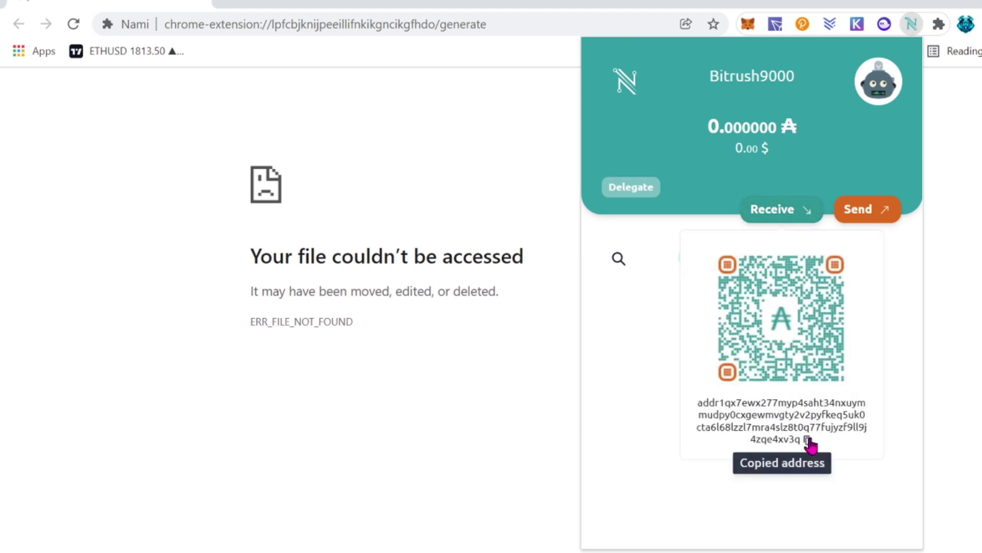
{"action": "left_click", "coordinate": [896, 328]}
{"action": "left_click", "coordinate": [868, 210]}
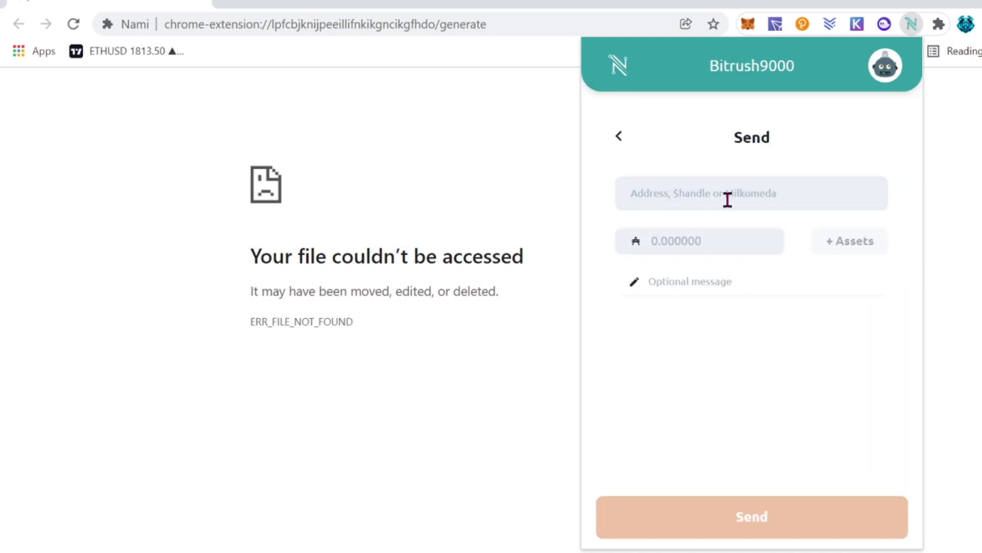
{"action": "left_click", "coordinate": [737, 281]}
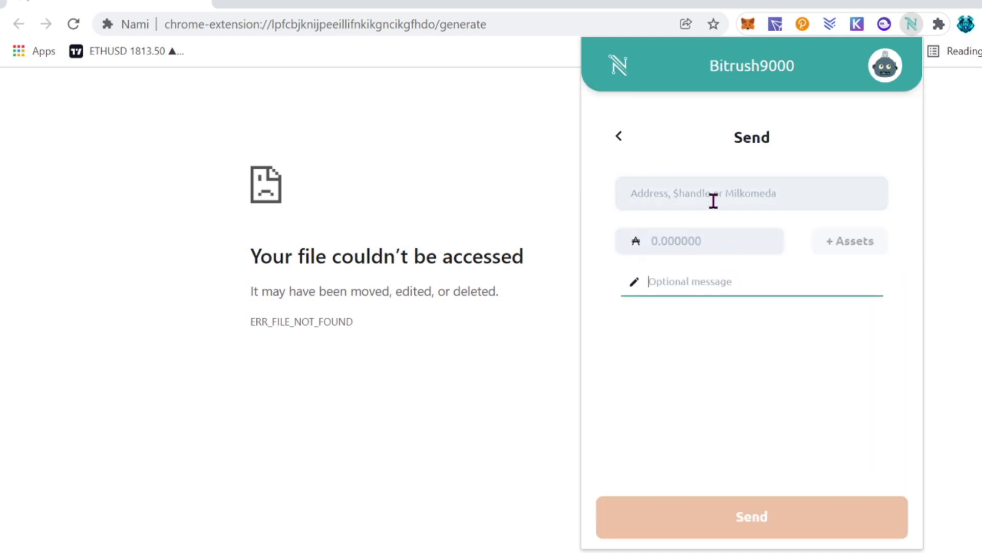
{"action": "left_click", "coordinate": [619, 138]}
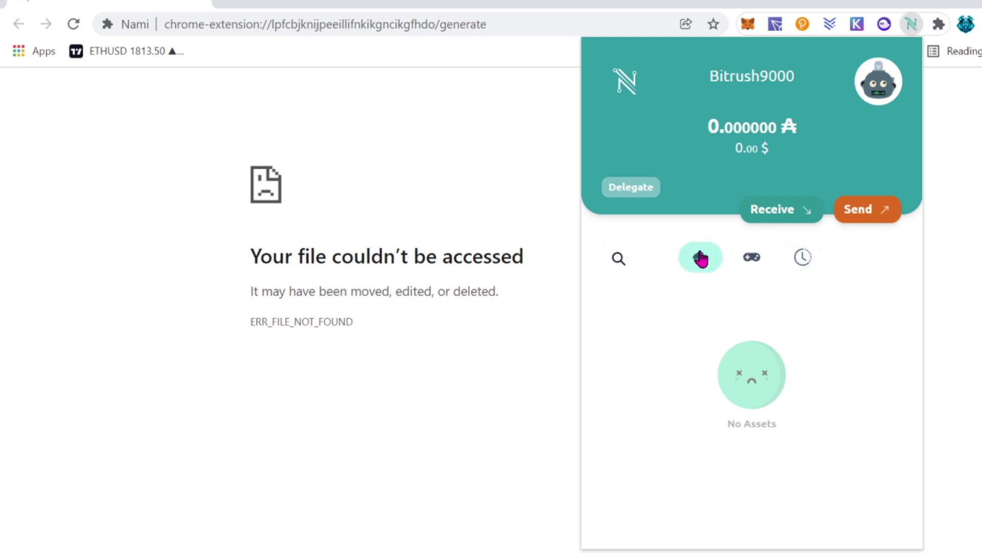
Step: Check the empty collectibles, history and assets lists, opening and closing the asset search
{"action": "left_click", "coordinate": [752, 265]}
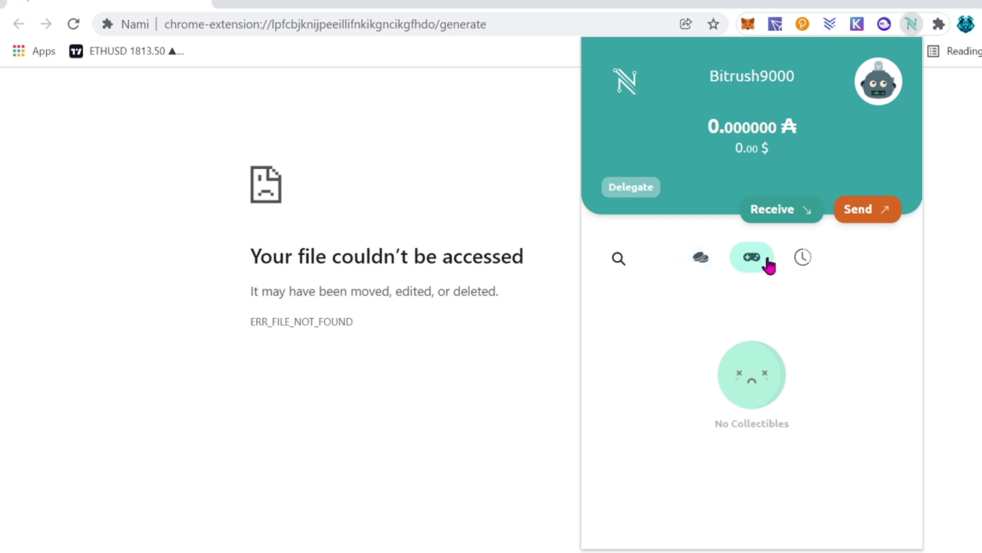
{"action": "left_click", "coordinate": [801, 258]}
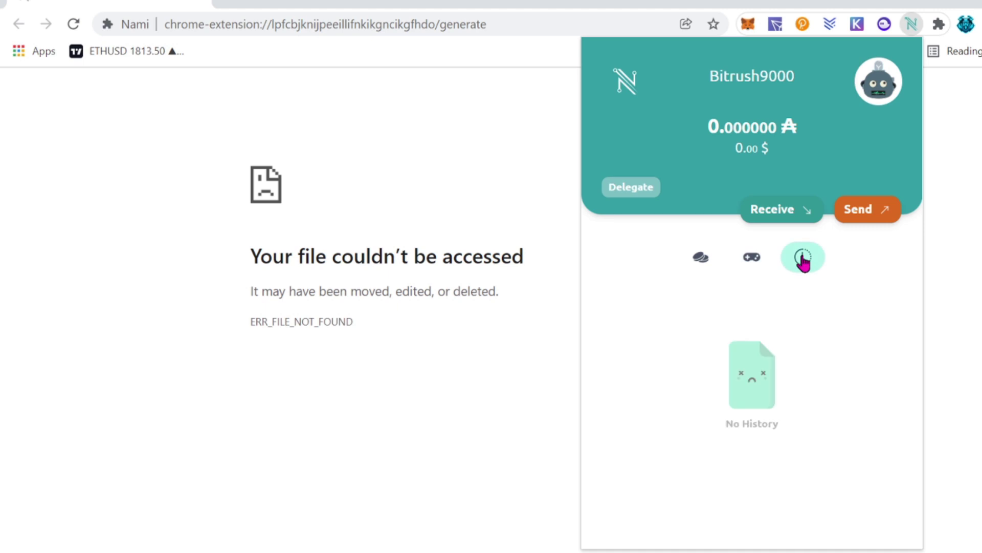
{"action": "left_click", "coordinate": [752, 260]}
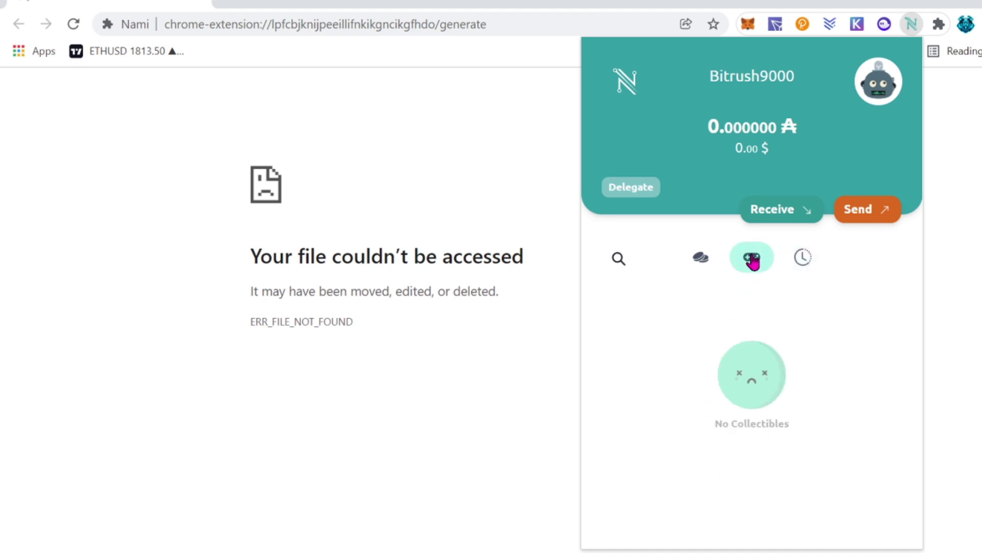
{"action": "left_click", "coordinate": [805, 266]}
{"action": "left_click", "coordinate": [710, 265]}
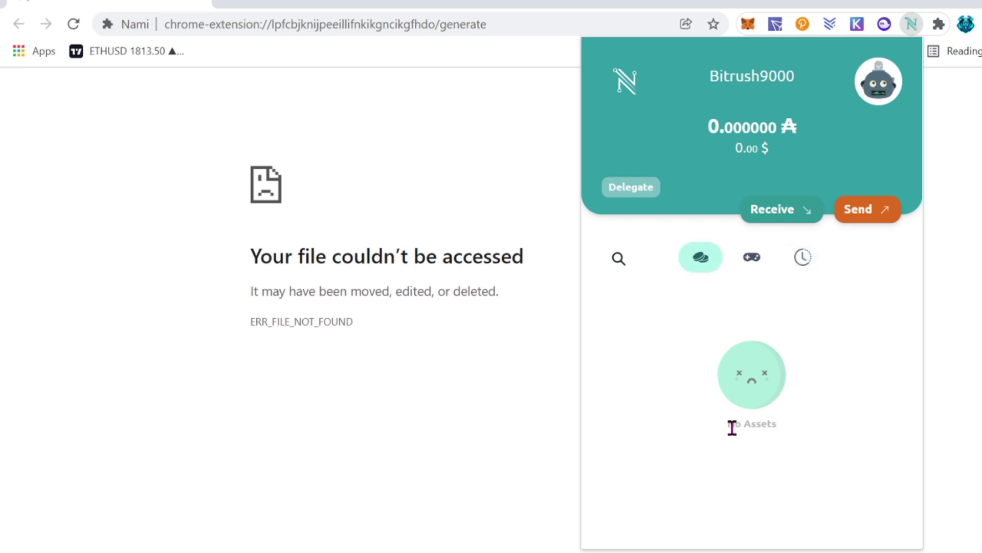
{"action": "left_click", "coordinate": [619, 259]}
{"action": "left_click", "coordinate": [870, 390]}
Step: Load exchange.sundaeswap.finance, accept the terms, choose Nami and grant the site wallet access
{"action": "left_click", "coordinate": [255, 24]}
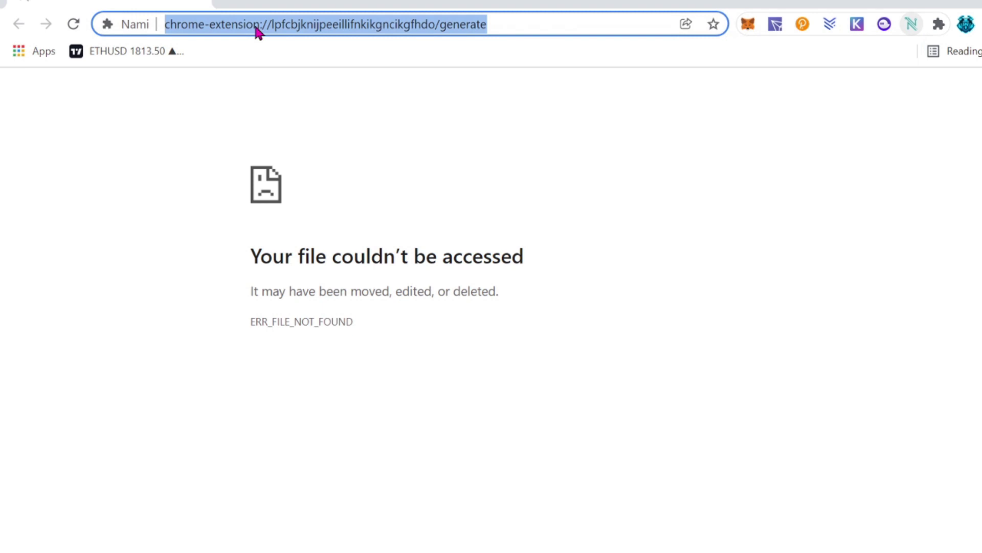
{"action": "key", "text": "ctrl+v"}
{"action": "key", "text": "Return"}
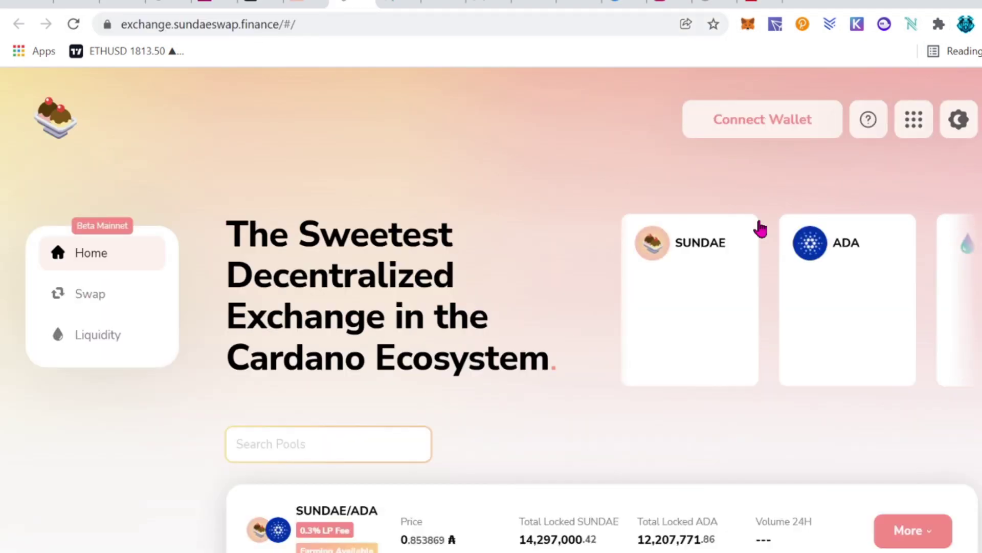
{"action": "left_click", "coordinate": [765, 134]}
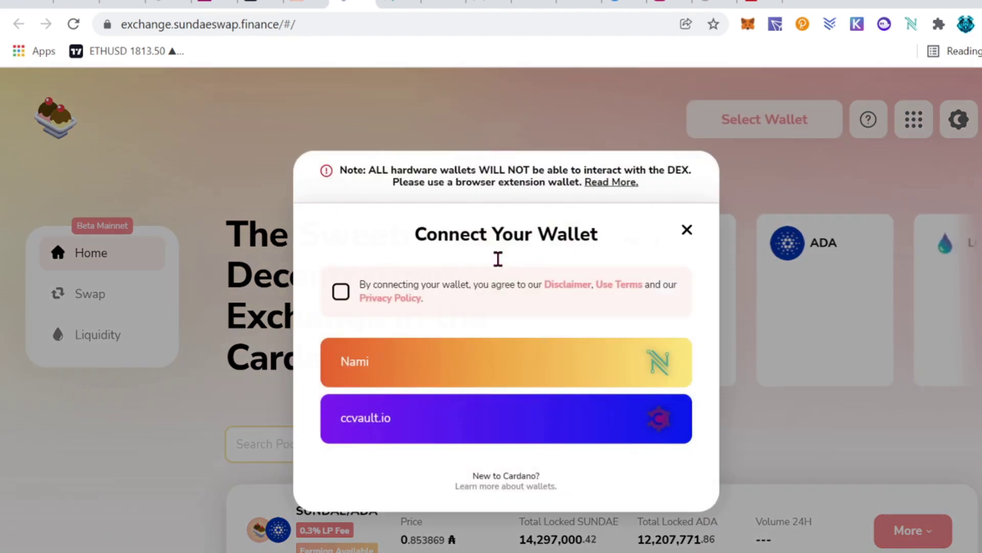
{"action": "left_click", "coordinate": [341, 292]}
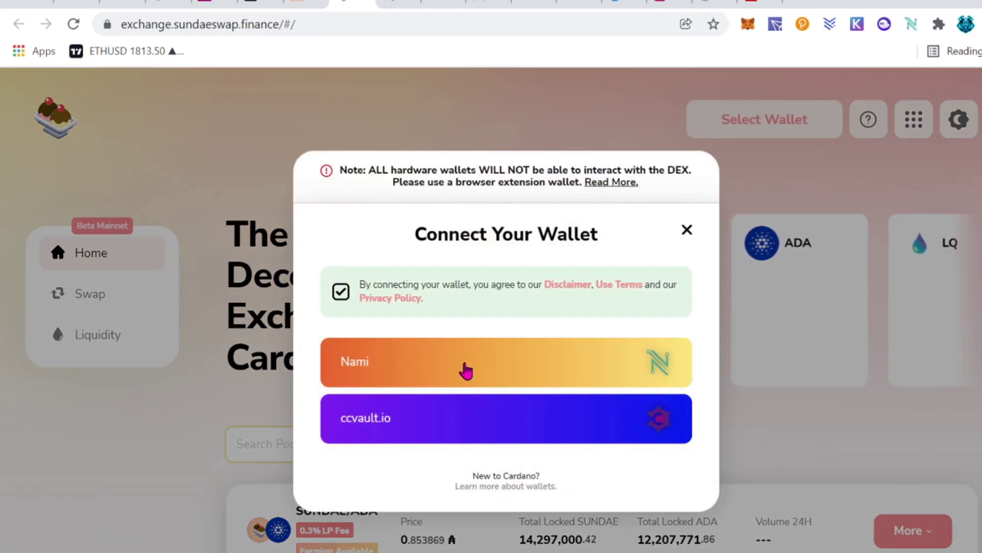
{"action": "left_click", "coordinate": [464, 368]}
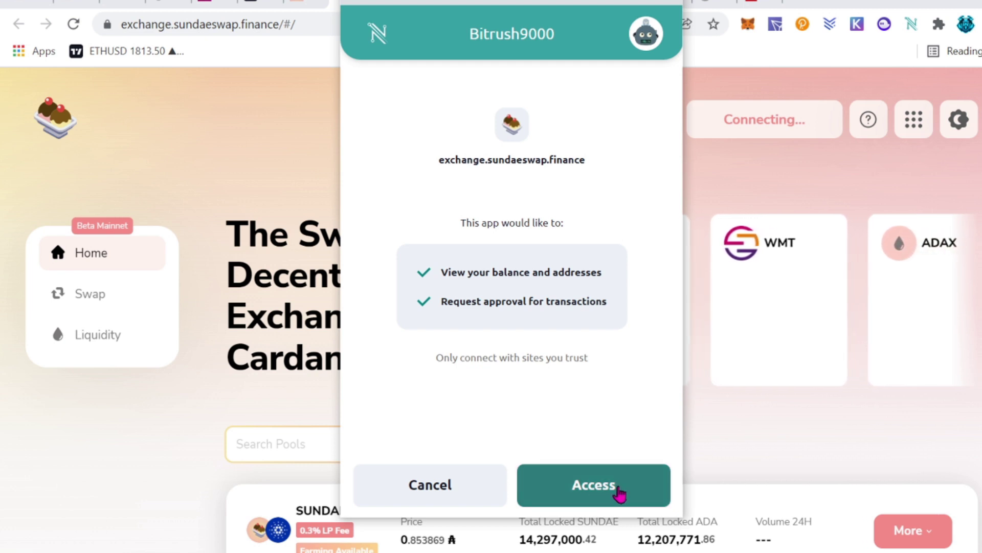
{"action": "left_click", "coordinate": [594, 484]}
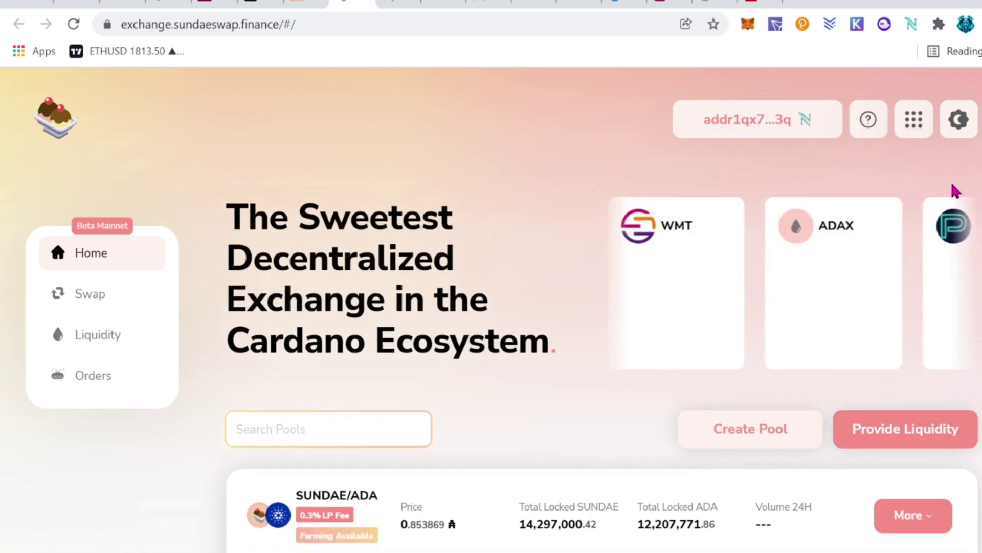
Step: Scroll the exchange home page, check the Nami wallet balance, and dismiss the popup
{"action": "scroll", "coordinate": [950, 190], "scroll_direction": "down", "scroll_amount": 2}
{"action": "scroll", "coordinate": [955, 193], "scroll_direction": "up", "scroll_amount": 3}
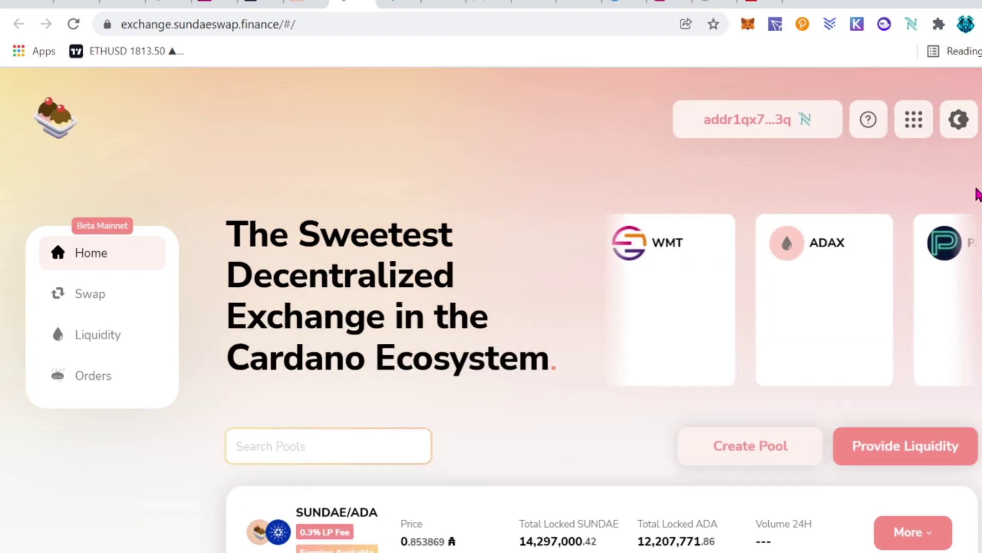
{"action": "scroll", "coordinate": [851, 318], "scroll_direction": "down", "scroll_amount": 3}
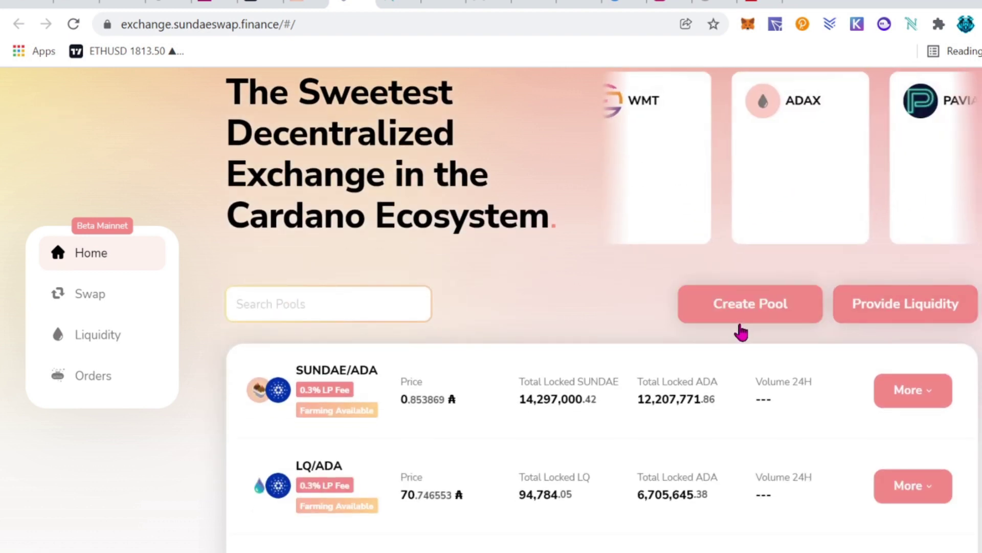
{"action": "scroll", "coordinate": [968, 305], "scroll_direction": "down", "scroll_amount": 2}
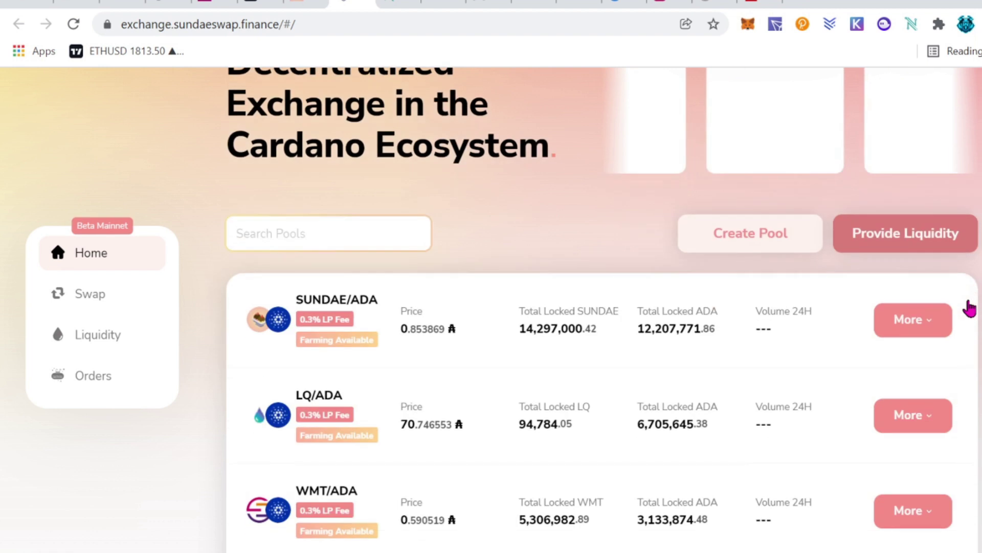
{"action": "scroll", "coordinate": [968, 307], "scroll_direction": "down", "scroll_amount": 1}
{"action": "scroll", "coordinate": [336, 272], "scroll_direction": "down", "scroll_amount": 3}
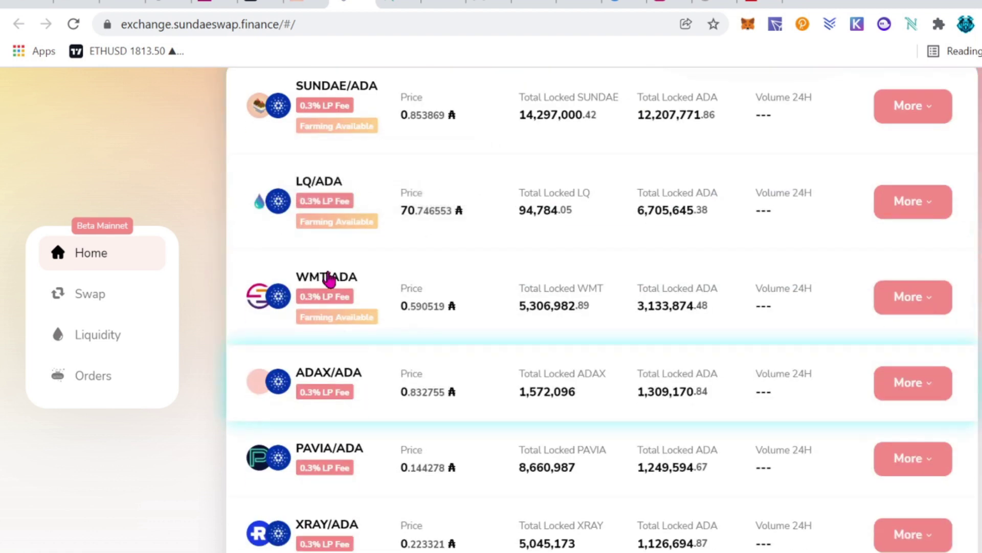
{"action": "scroll", "coordinate": [329, 280], "scroll_direction": "up", "scroll_amount": 8}
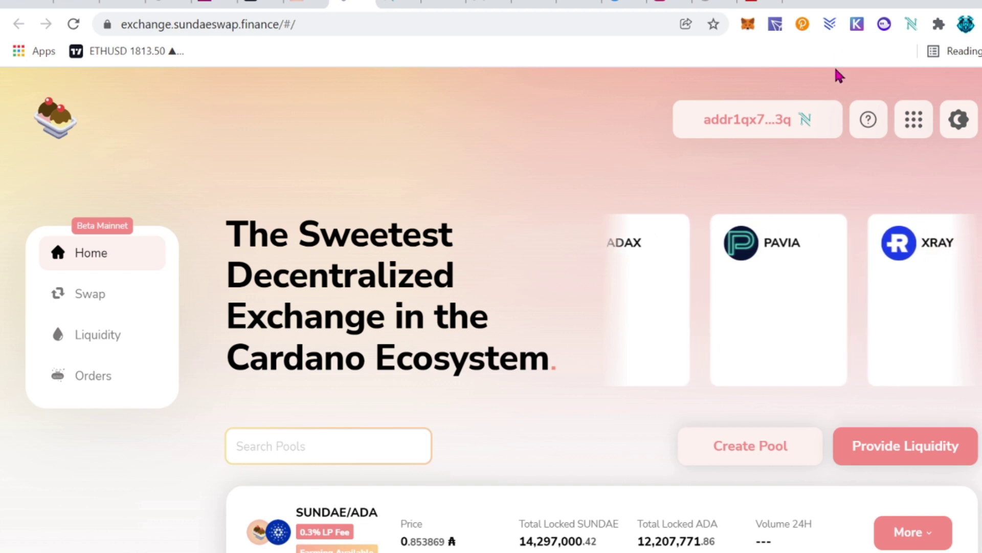
{"action": "left_click", "coordinate": [911, 29]}
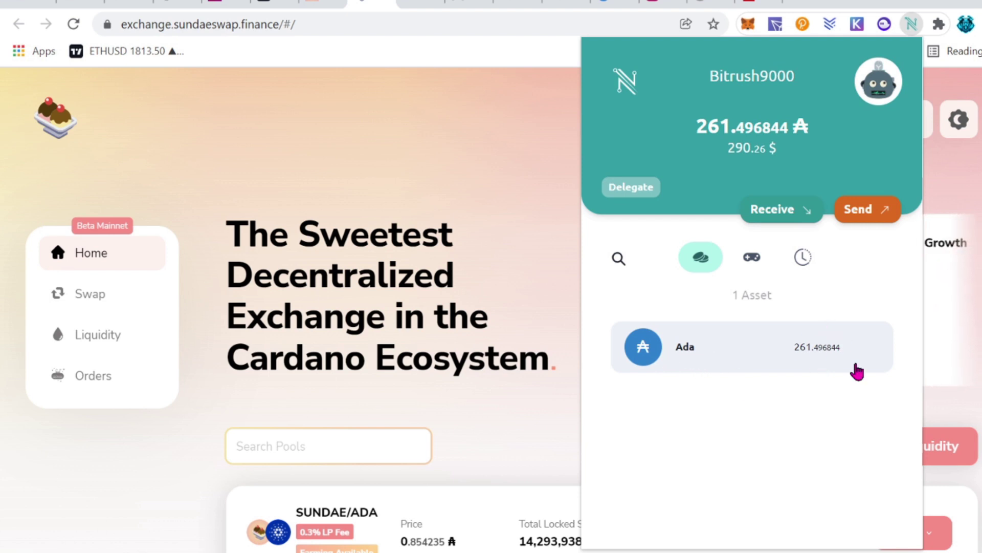
{"action": "left_click", "coordinate": [541, 179]}
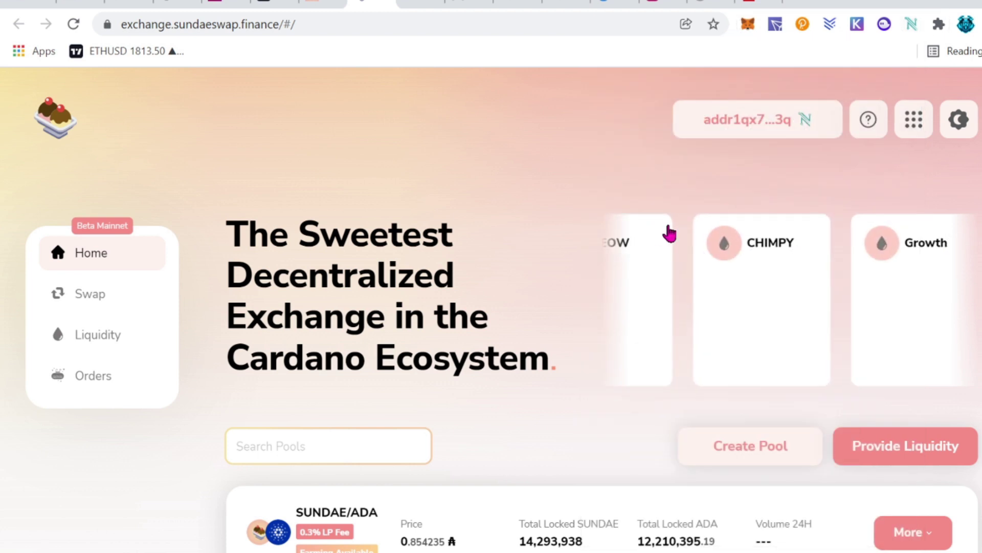
Step: Scroll to the pool list showing SUNDAE/ADA at 0.854235 ADA alongside LQ/ADA and WMT/ADA
{"action": "scroll", "coordinate": [566, 229], "scroll_direction": "down", "scroll_amount": 4}
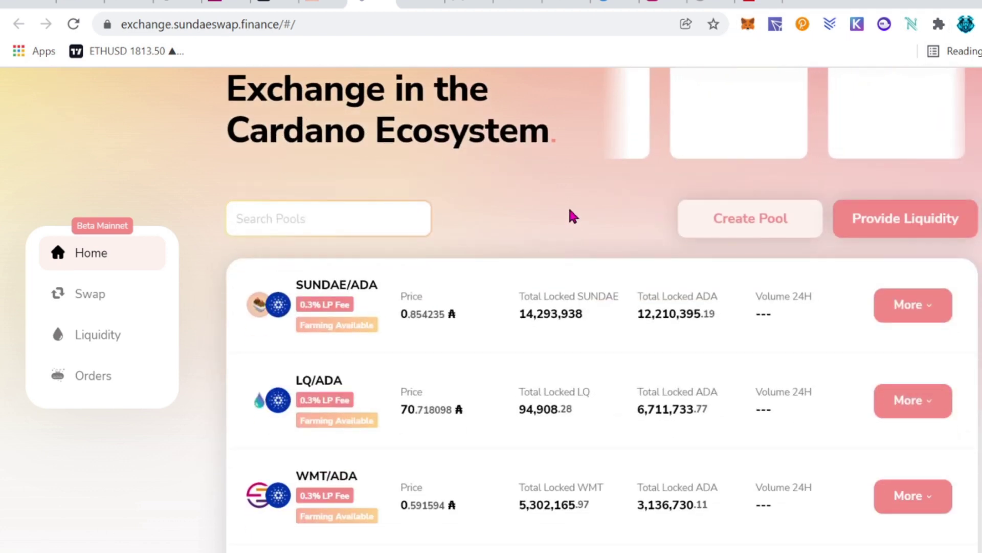
{"action": "scroll", "coordinate": [573, 215], "scroll_direction": "down", "scroll_amount": 1}
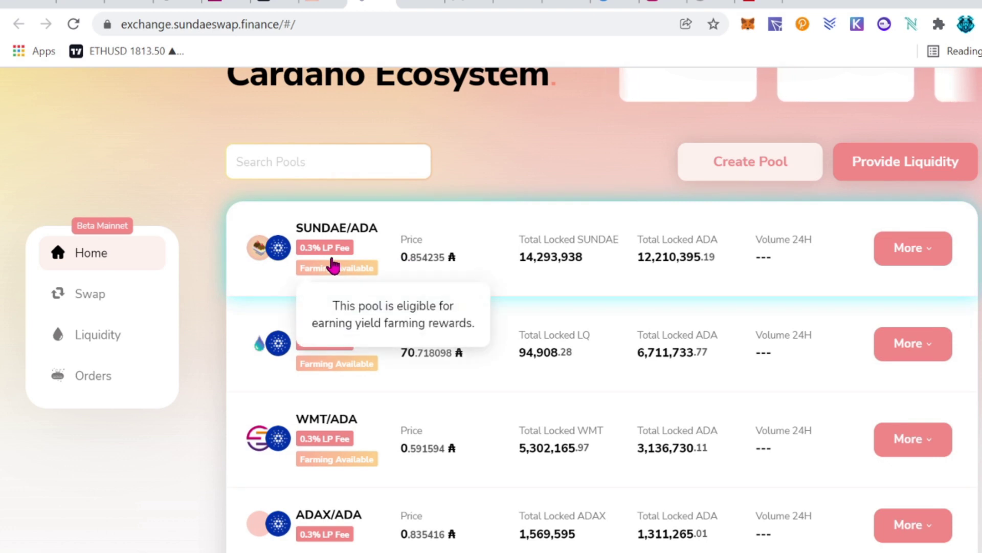
{"action": "mouse_move", "coordinate": [347, 260]}
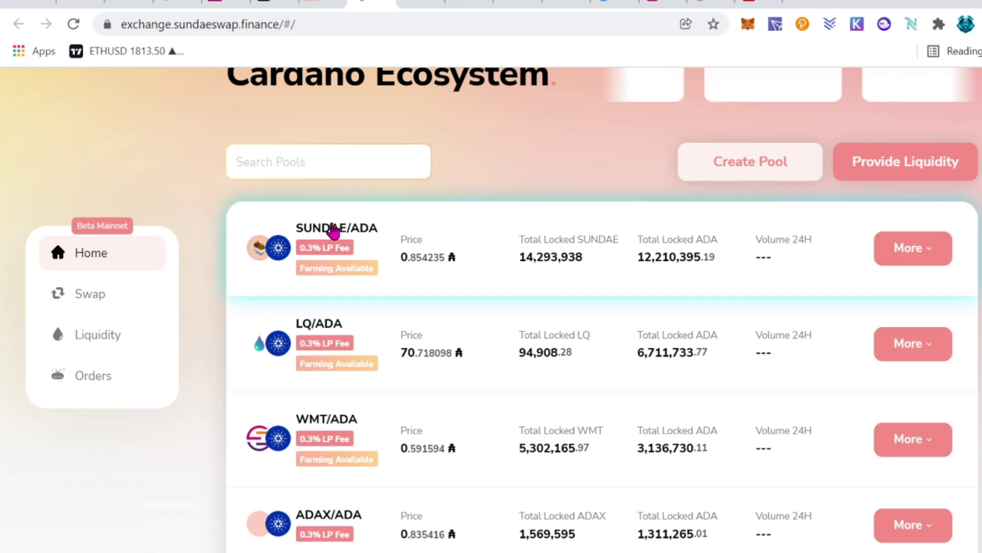
{"action": "scroll", "coordinate": [454, 248], "scroll_direction": "up", "scroll_amount": 5}
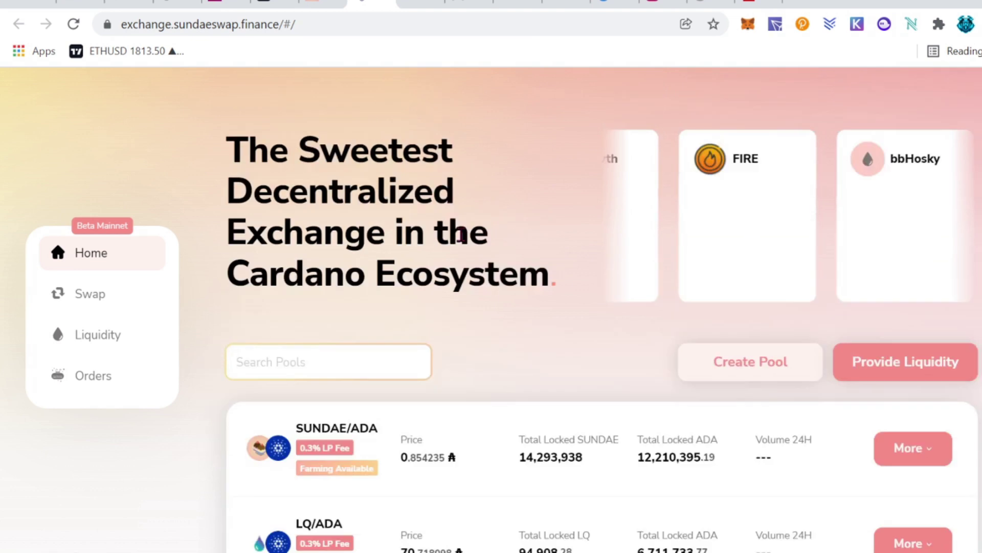
{"action": "scroll", "coordinate": [680, 189], "scroll_direction": "down", "scroll_amount": 4}
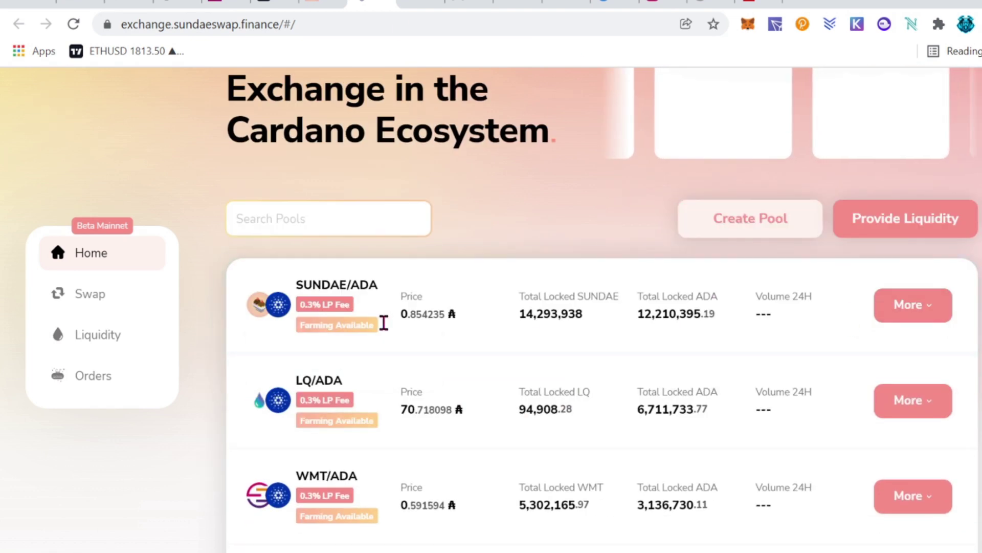
Step: Open the swap form for the SUNDAE/ADA pair from that pool's details
{"action": "scroll", "coordinate": [793, 297], "scroll_direction": "down", "scroll_amount": 3}
{"action": "left_click", "coordinate": [931, 178]}
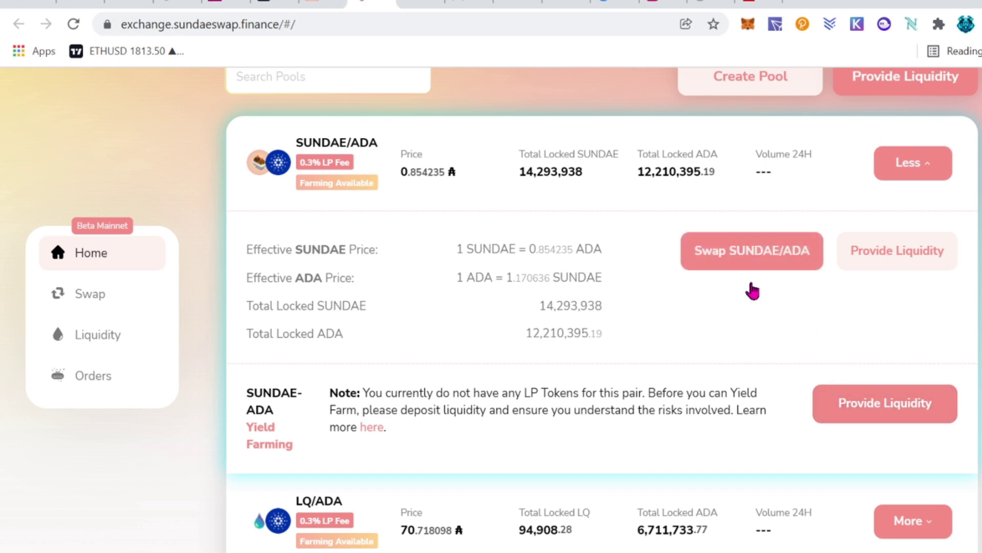
{"action": "left_click", "coordinate": [756, 265]}
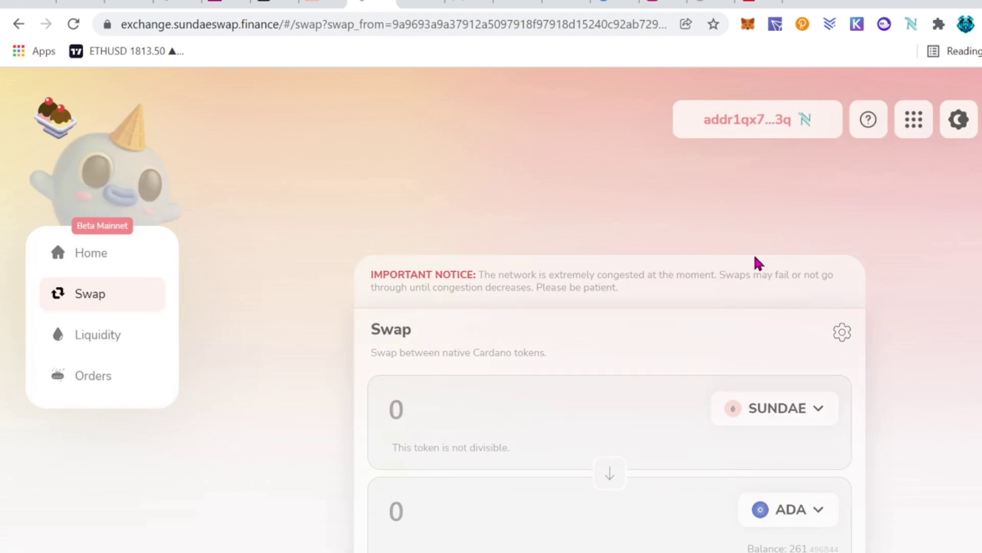
Step: Flip the swap direction so ADA is paid for SUNDAE
{"action": "scroll", "coordinate": [919, 277], "scroll_direction": "down", "scroll_amount": 2}
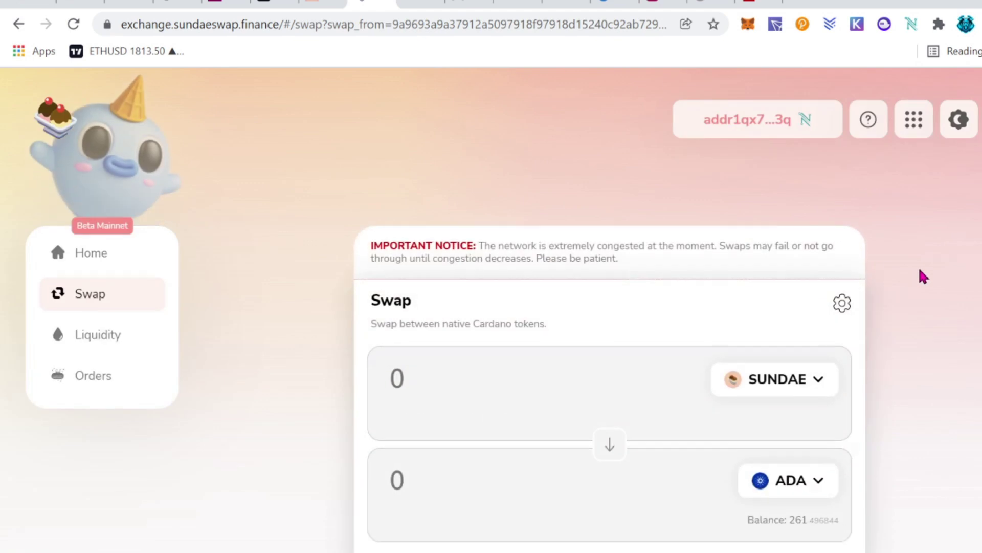
{"action": "scroll", "coordinate": [923, 274], "scroll_direction": "up", "scroll_amount": 2}
{"action": "scroll", "coordinate": [936, 274], "scroll_direction": "down", "scroll_amount": 3}
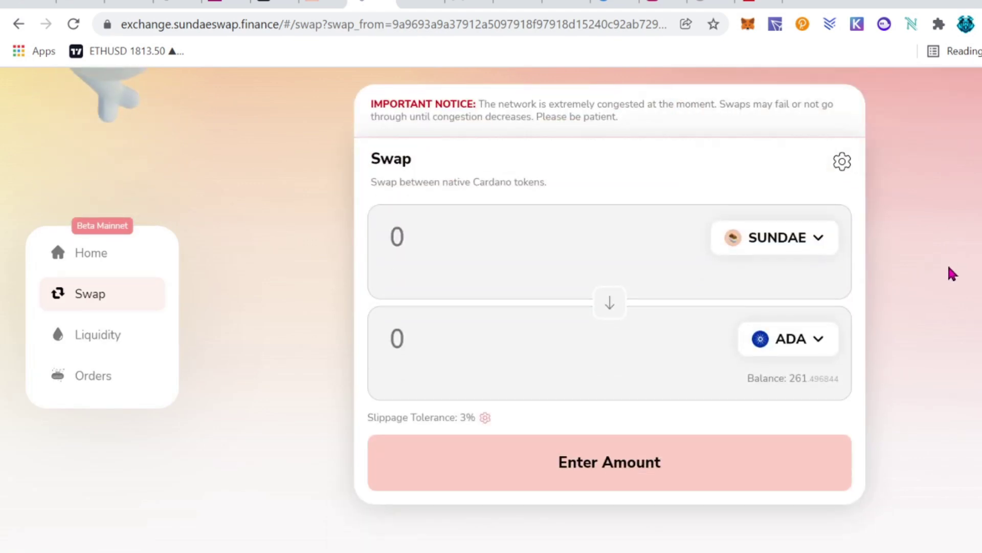
{"action": "scroll", "coordinate": [947, 263], "scroll_direction": "up", "scroll_amount": 1}
{"action": "scroll", "coordinate": [948, 262], "scroll_direction": "down", "scroll_amount": 1}
{"action": "scroll", "coordinate": [948, 263], "scroll_direction": "up", "scroll_amount": 1}
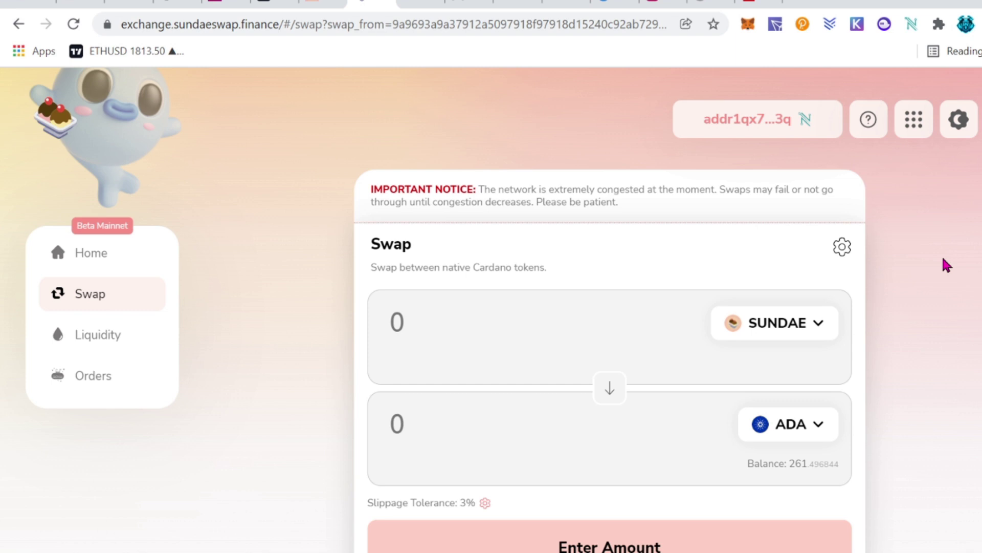
{"action": "scroll", "coordinate": [943, 260], "scroll_direction": "down", "scroll_amount": 1}
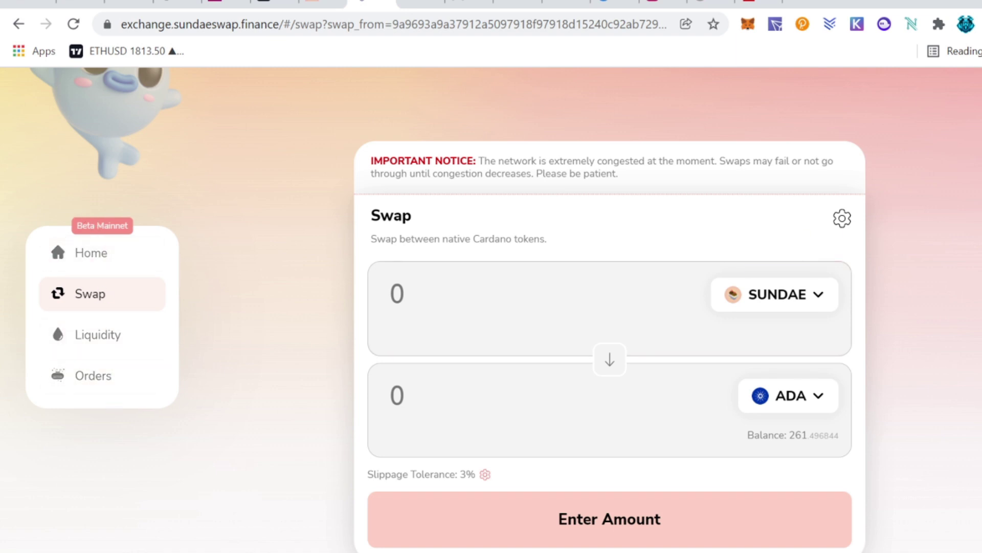
{"action": "scroll", "coordinate": [967, 213], "scroll_direction": "down", "scroll_amount": 1}
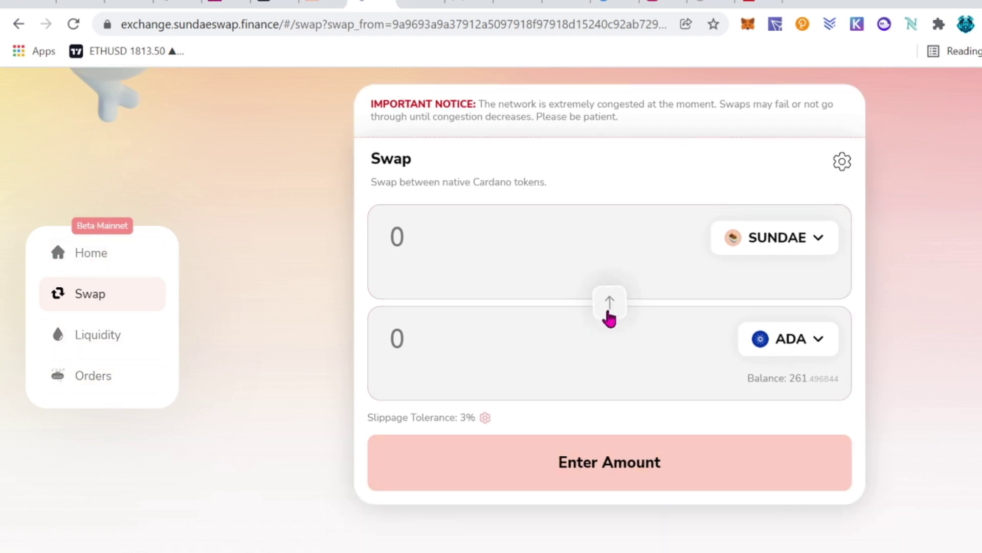
{"action": "left_click", "coordinate": [609, 312]}
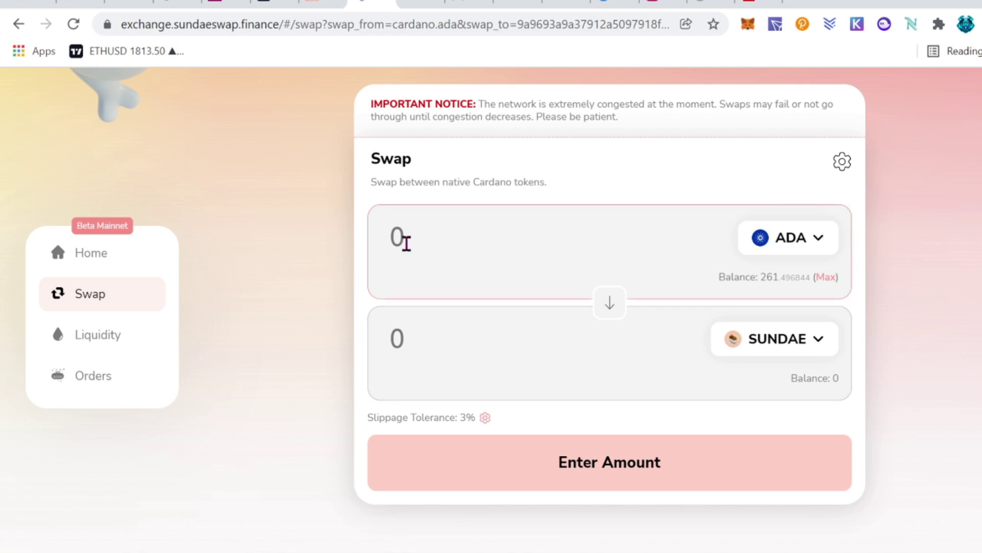
Step: Enter 250 ADA and review the swap: 291.775249 SUNDAE, 3 ADA fees, 283.021991 minimum
{"action": "type", "text": "250"}
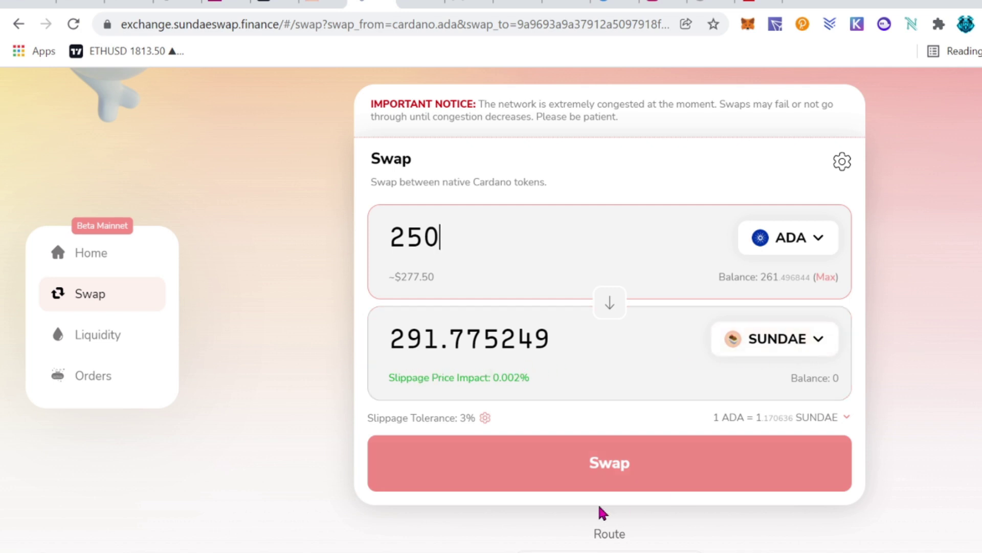
{"action": "left_click", "coordinate": [638, 482]}
{"action": "scroll", "coordinate": [848, 409], "scroll_direction": "down", "scroll_amount": 2}
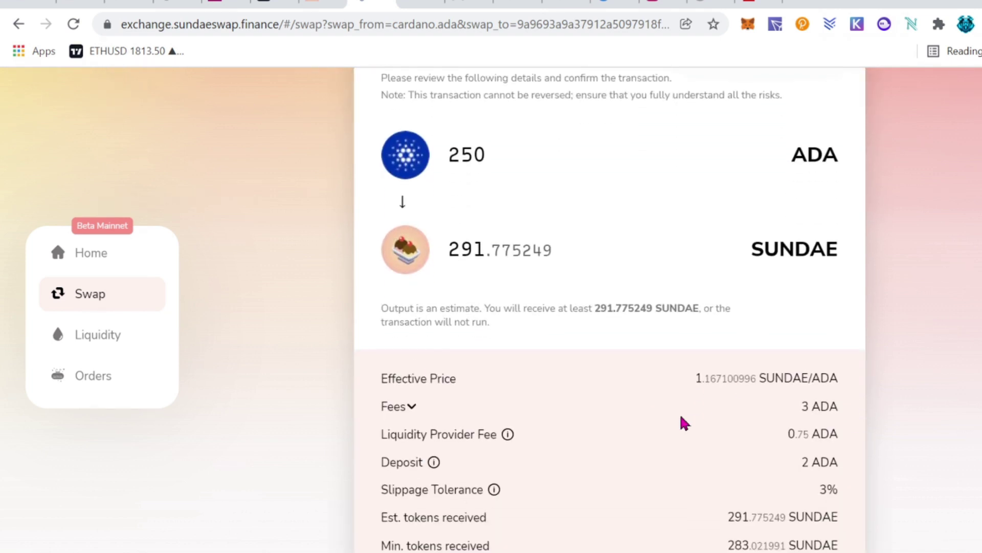
{"action": "scroll", "coordinate": [767, 160], "scroll_direction": "down", "scroll_amount": 3}
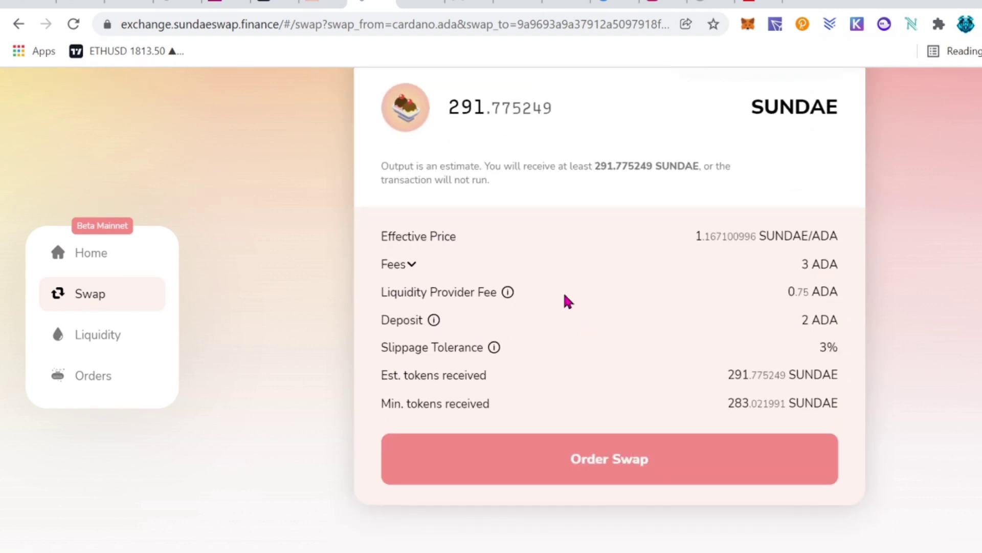
Step: Order the 250 ADA swap, sign it in Nami with the wallet password, then view orders
{"action": "left_click", "coordinate": [611, 470]}
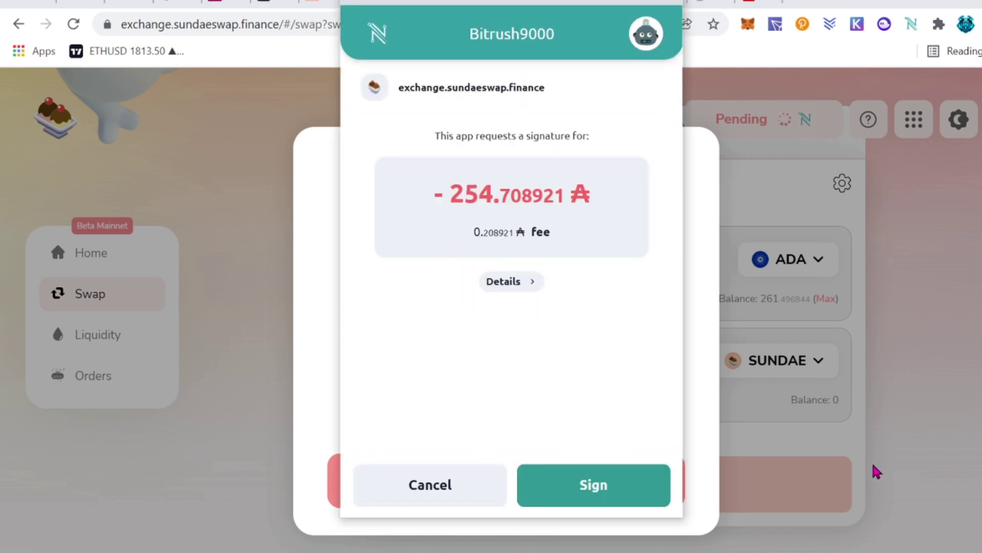
{"action": "left_click", "coordinate": [609, 494]}
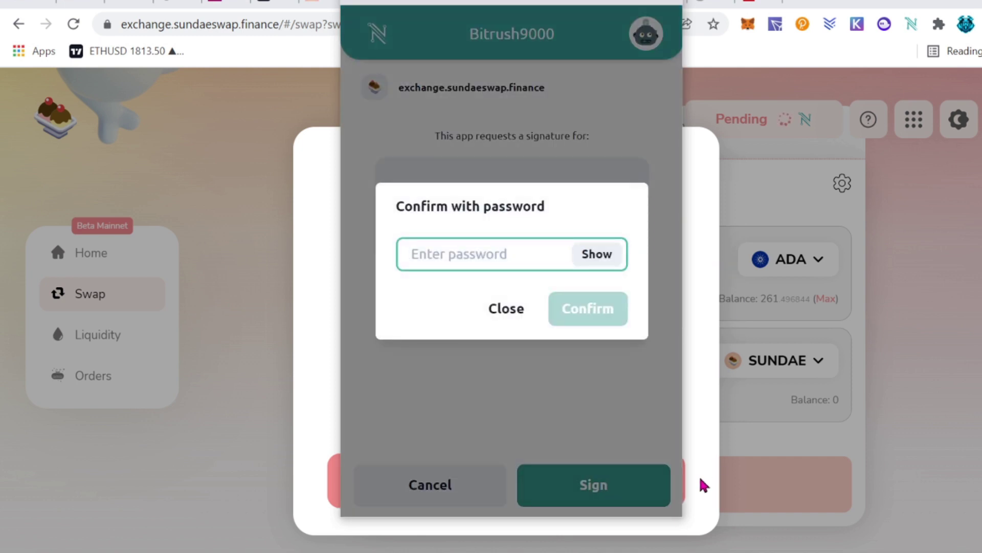
{"action": "type", "text": "•"}
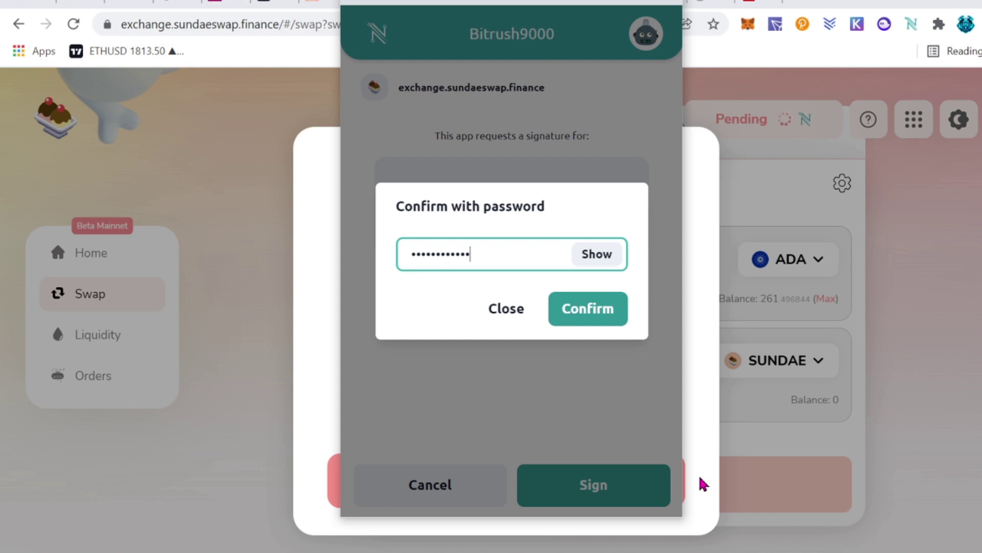
{"action": "left_click", "coordinate": [603, 315]}
{"action": "left_click", "coordinate": [519, 480]}
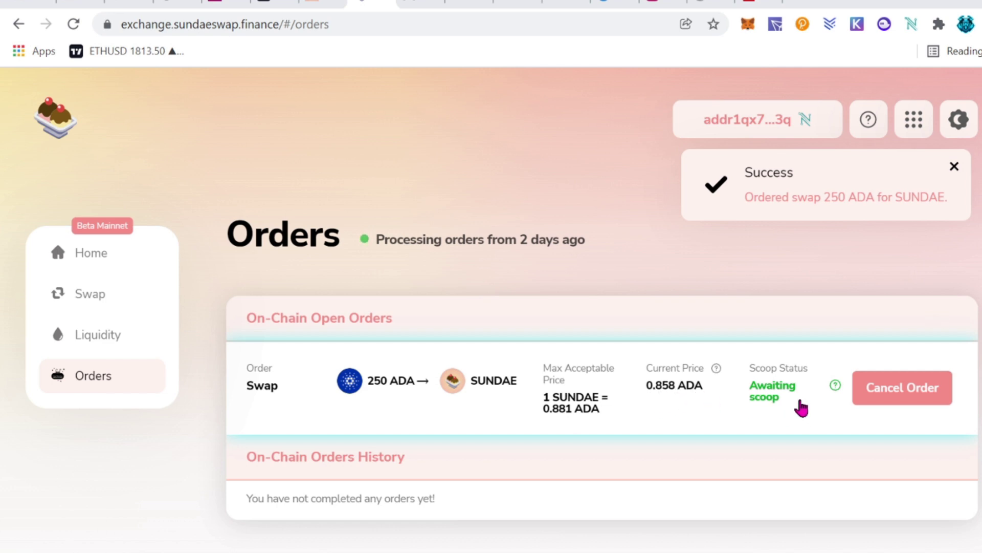
Step: Check the 250 ADA order shows awaiting scoop, then dismiss the Success notice
{"action": "scroll", "coordinate": [785, 384], "scroll_direction": "down", "scroll_amount": 1}
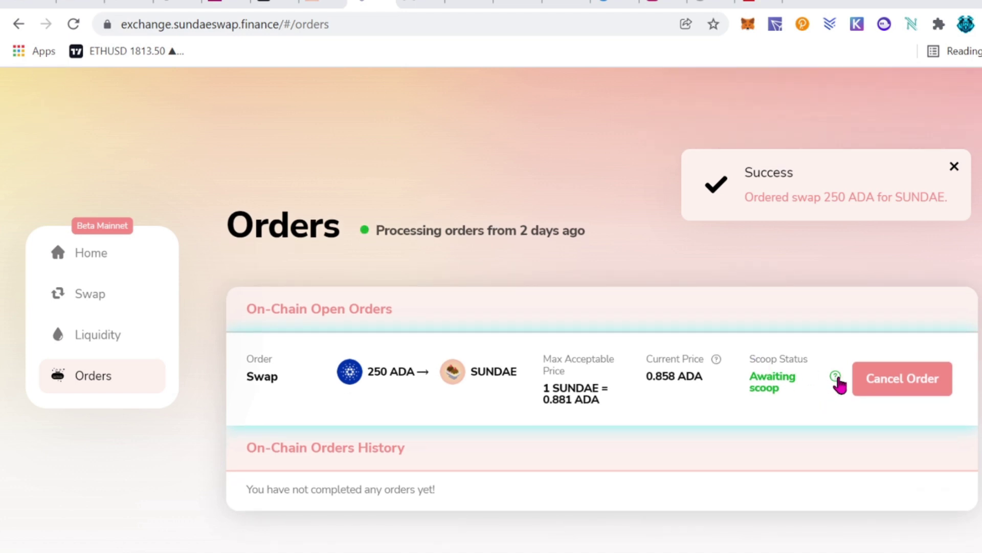
{"action": "mouse_move", "coordinate": [834, 379]}
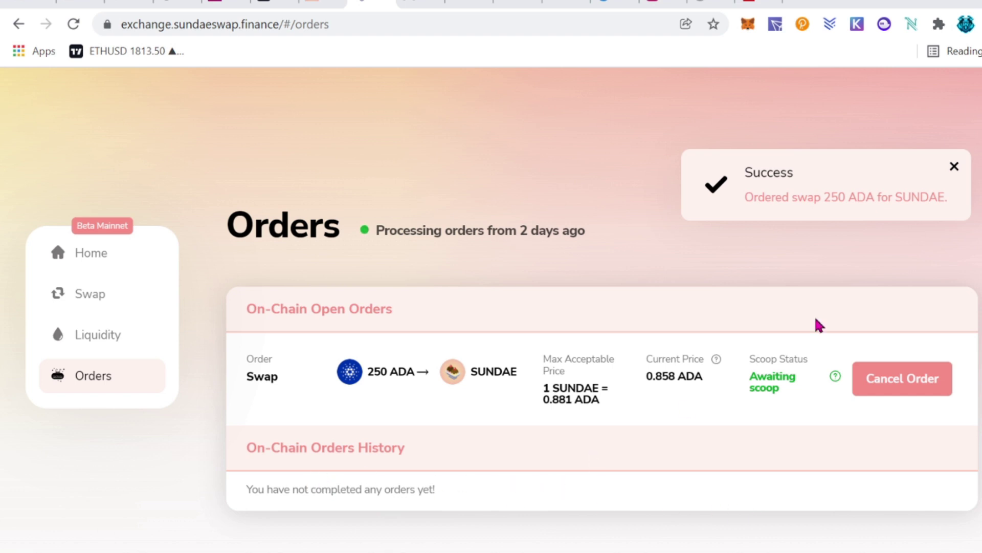
{"action": "left_click", "coordinate": [955, 168]}
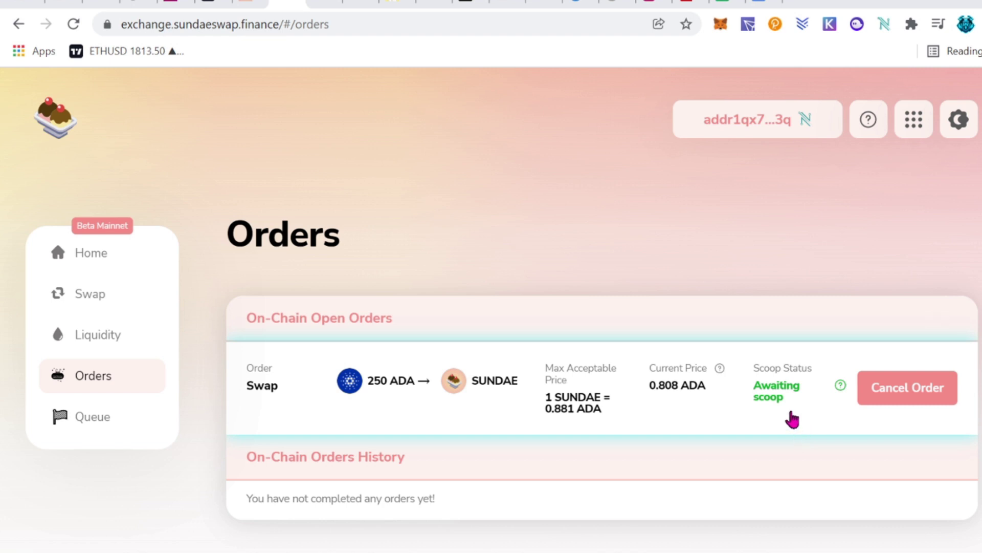
Step: Switch to the Chill Cubes Twitter profile tab with Ctrl+3
{"action": "key", "text": "ctrl+3"}
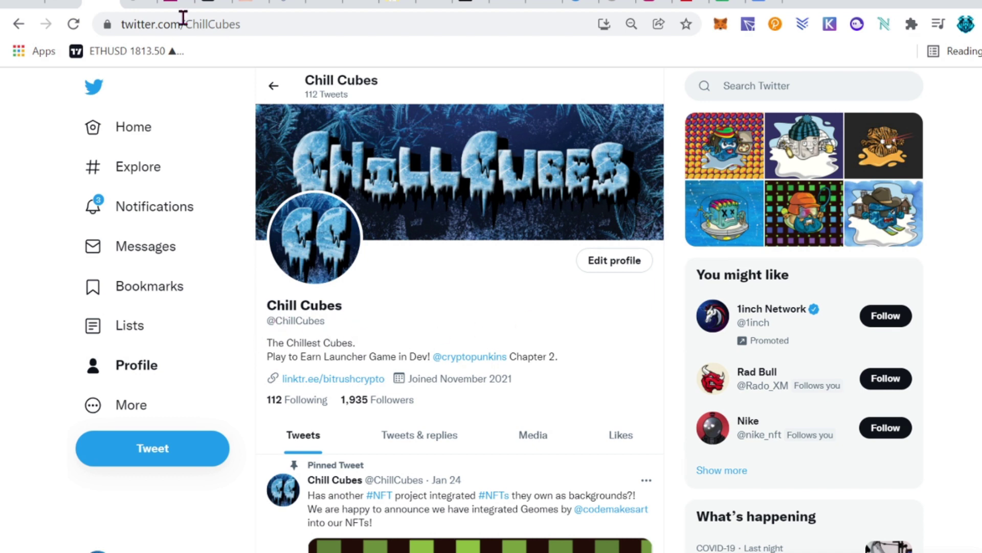
Step: Switch to the thechillcubes.com website tab
{"action": "left_click", "coordinate": [148, 4]}
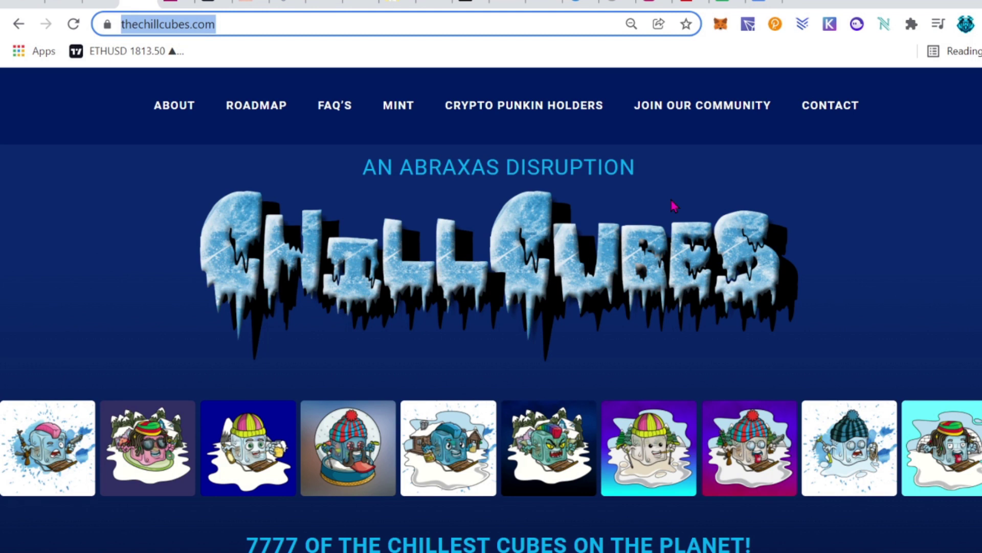
Step: Browse the ChillCubes mint page, then switch to the Bit-Rush Crypto YouTube videos tab
{"action": "left_click", "coordinate": [192, 6]}
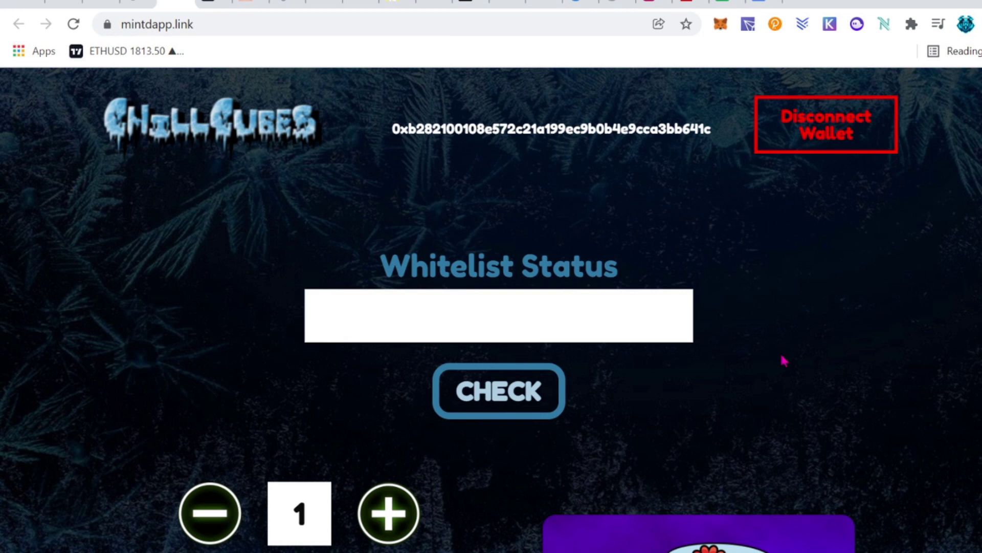
{"action": "scroll", "coordinate": [747, 353], "scroll_direction": "down", "scroll_amount": 4}
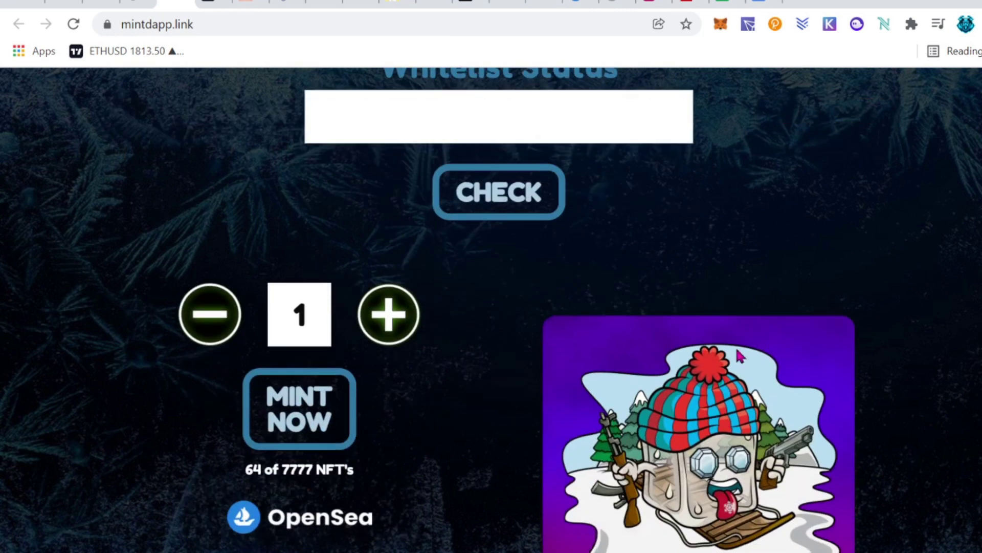
{"action": "scroll", "coordinate": [704, 325], "scroll_direction": "up", "scroll_amount": 4}
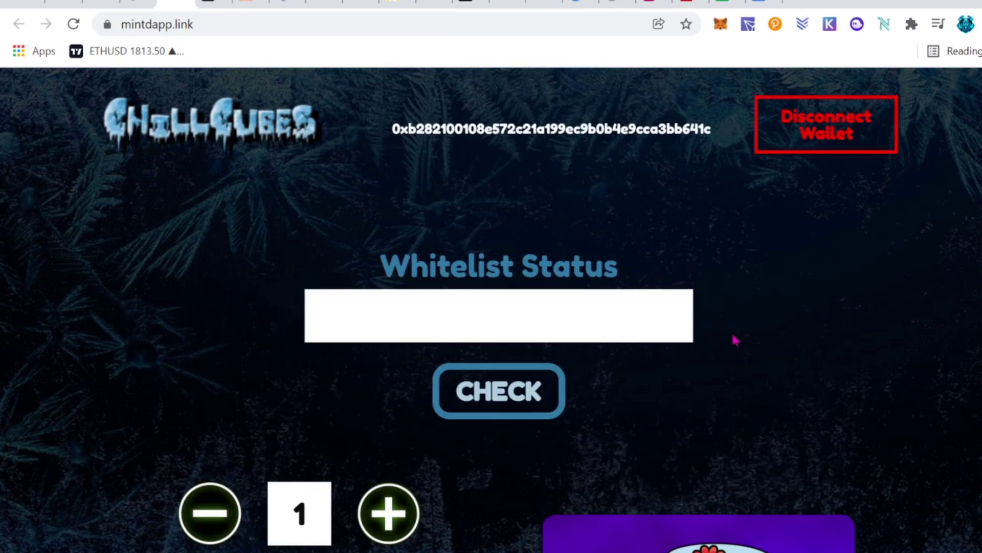
{"action": "key", "text": "ctrl+1"}
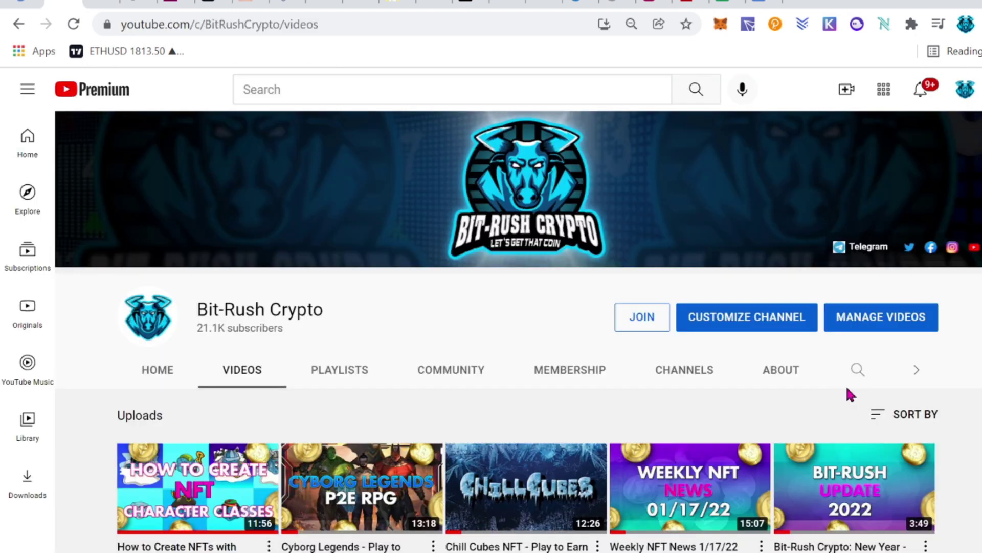